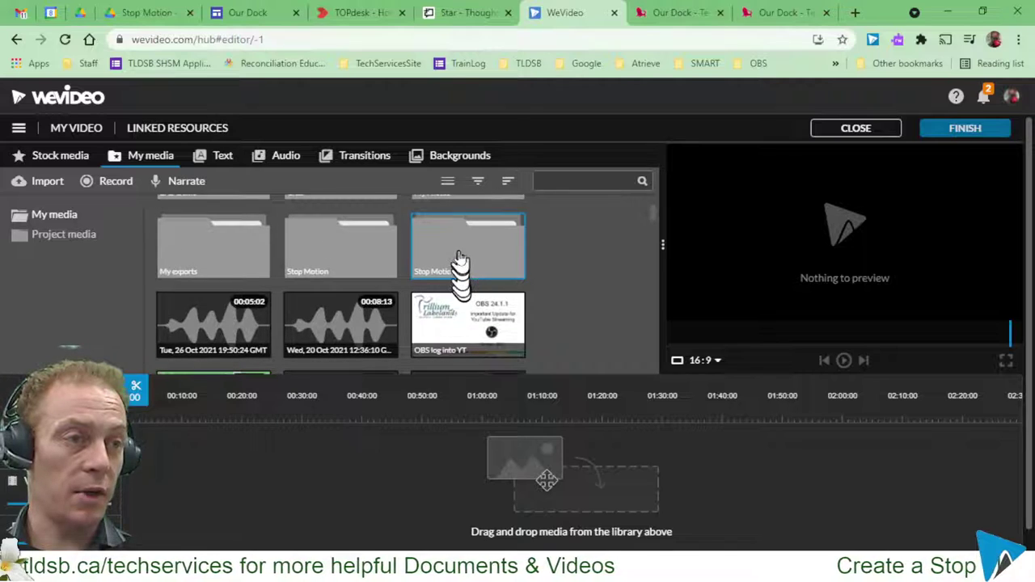
- Open the empty Stop Motion media folder and start importing media into it from Google Drive
left_click(457, 260)
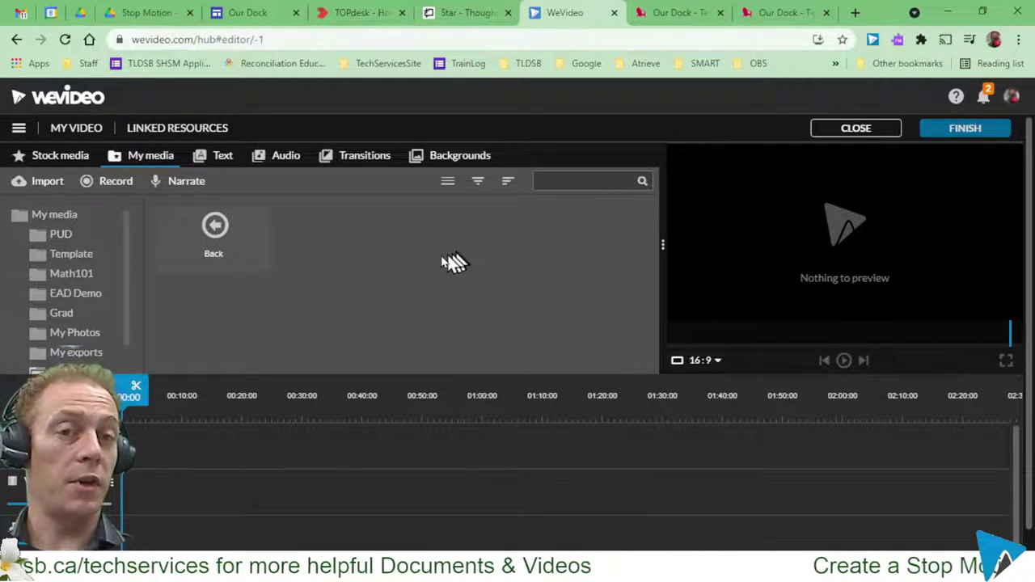
right_click(369, 261)
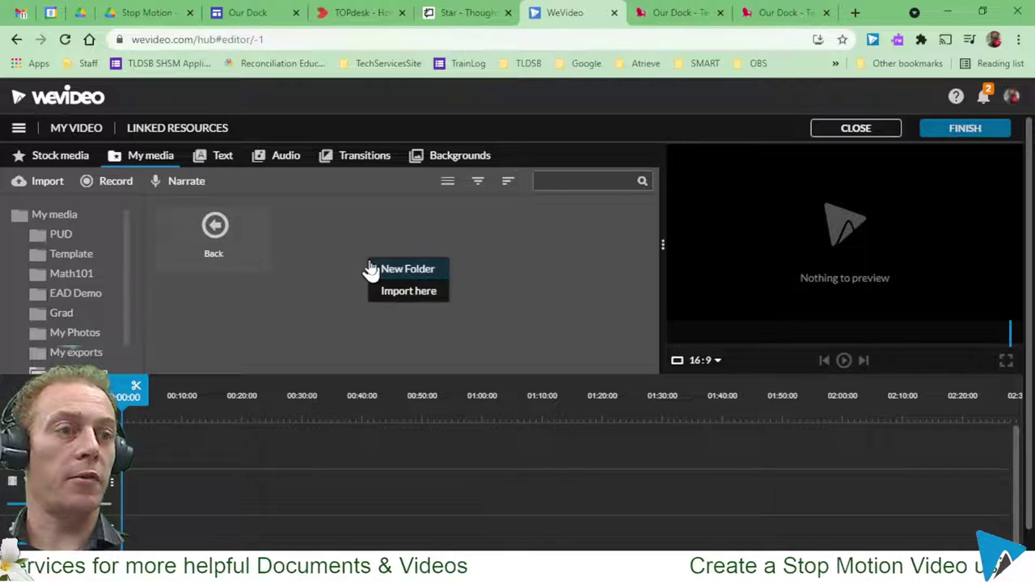
left_click(425, 301)
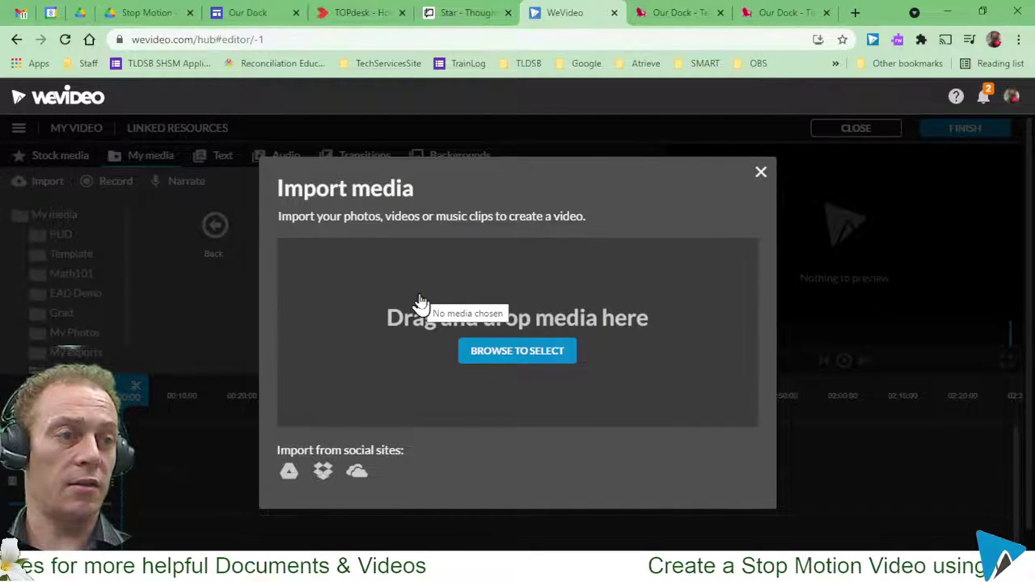
left_click(288, 476)
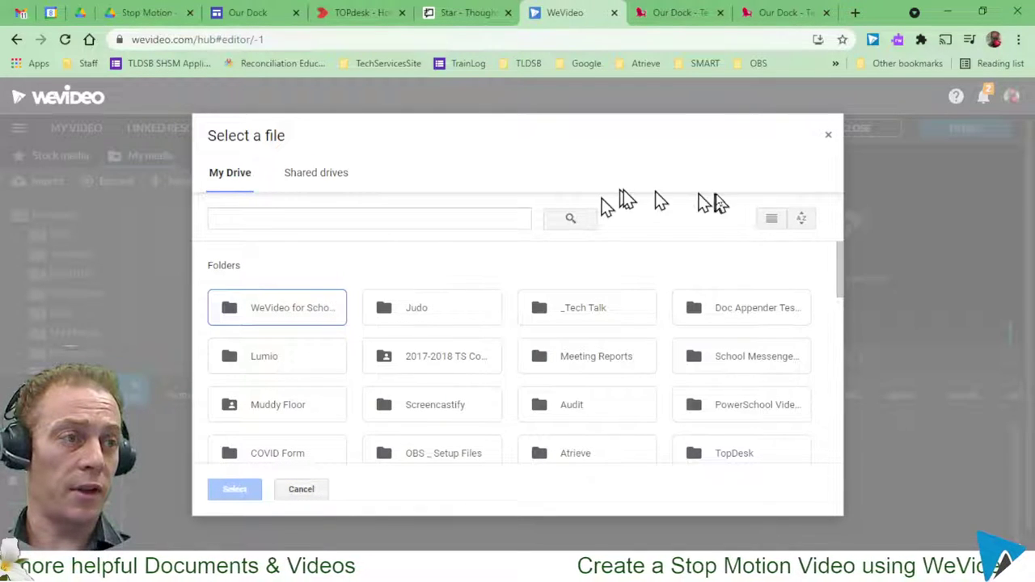
- Sort the Drive files by name and open the Stop Motion folder inside _Example Files
left_click(799, 220)
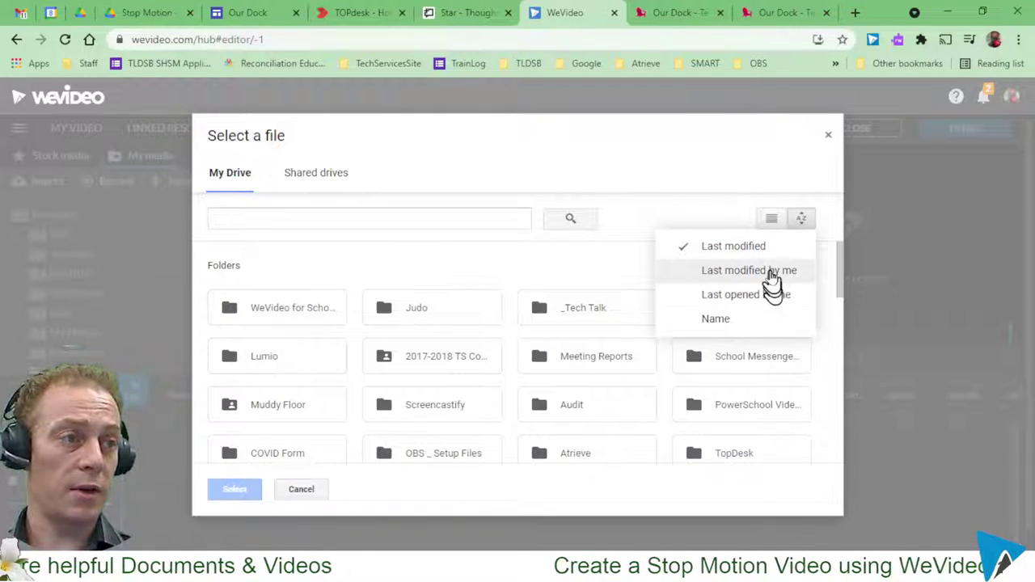
left_click(722, 317)
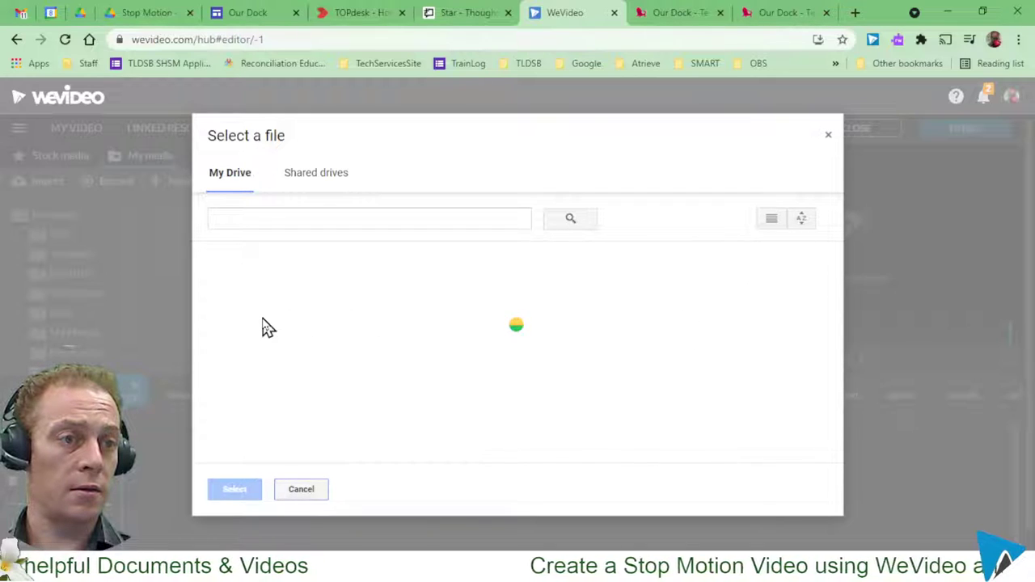
double_click(309, 316)
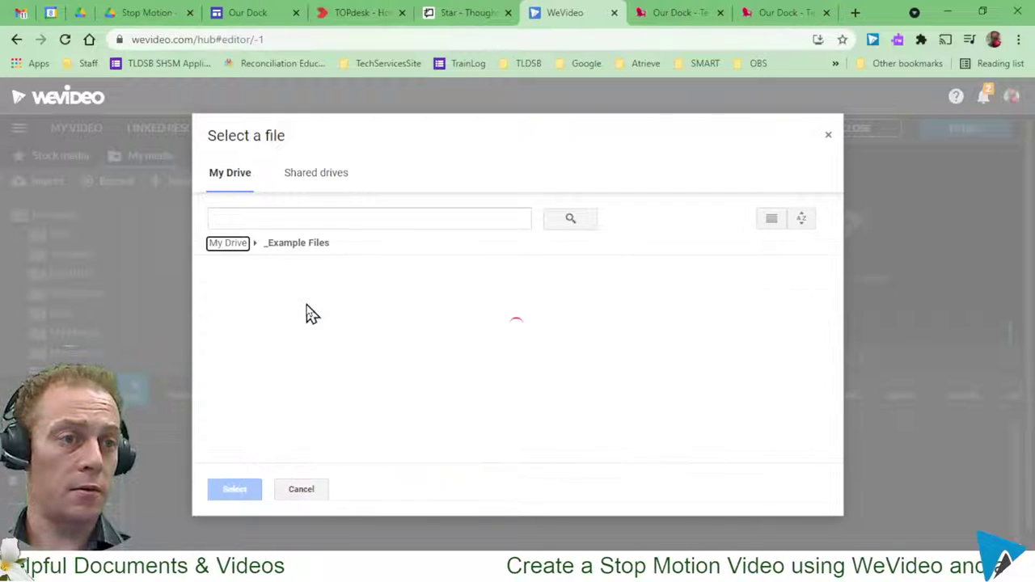
scroll(501, 396, "down", 2)
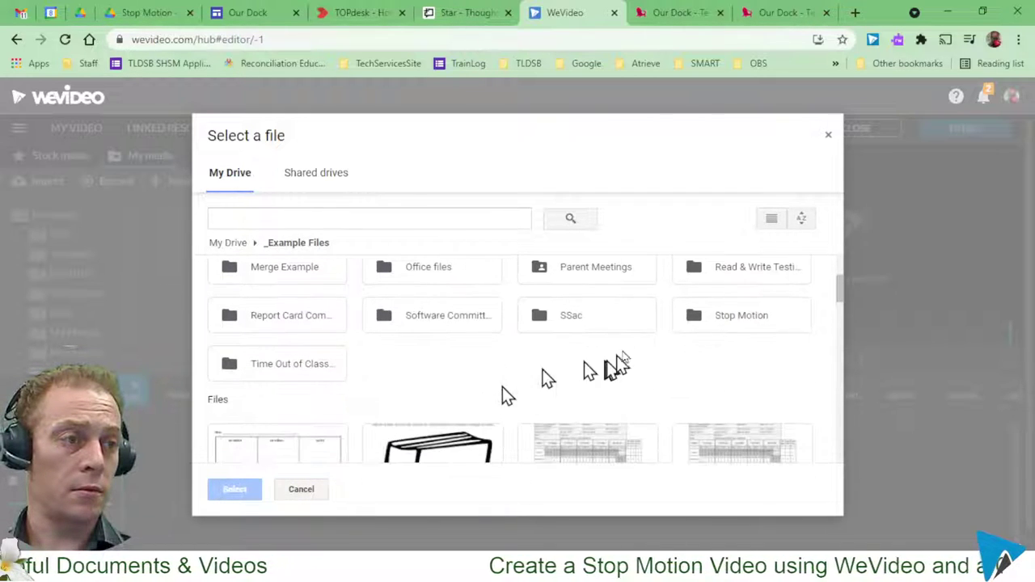
double_click(719, 325)
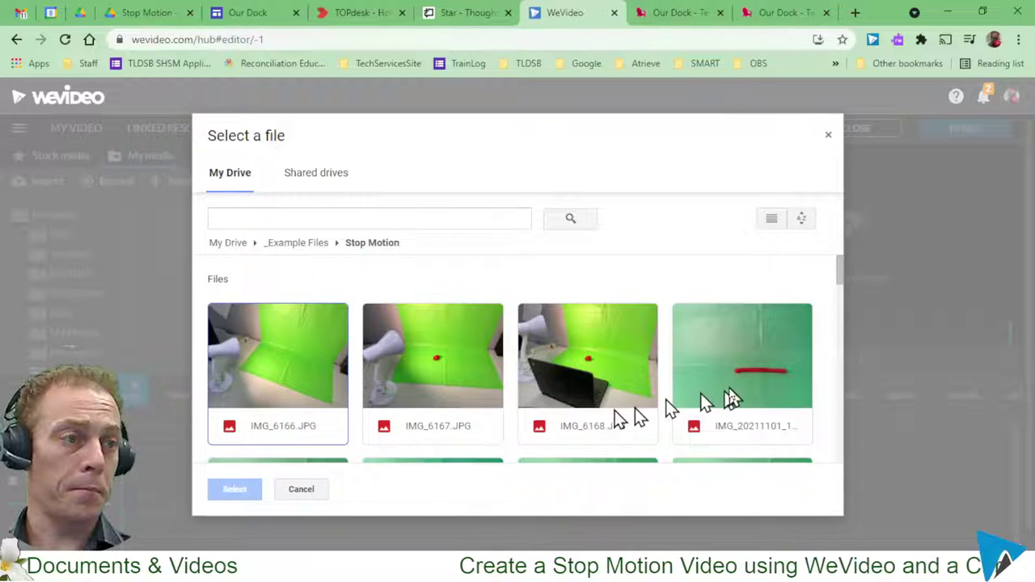
- Select all the IMG_20211101 photos, from the first to the last, and import them
left_click(725, 406)
scroll(724, 411, "down", 8)
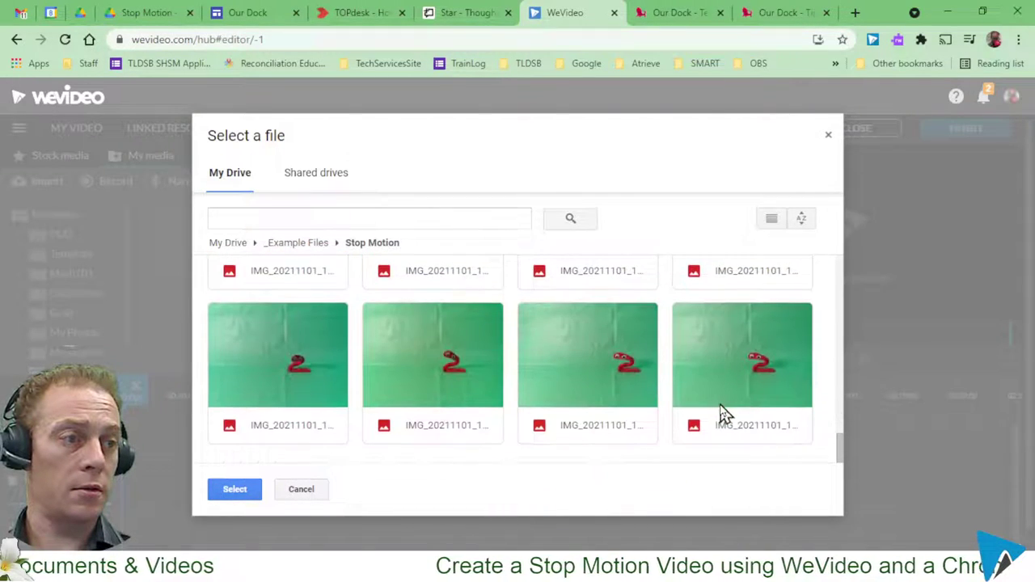
left_click(725, 379)
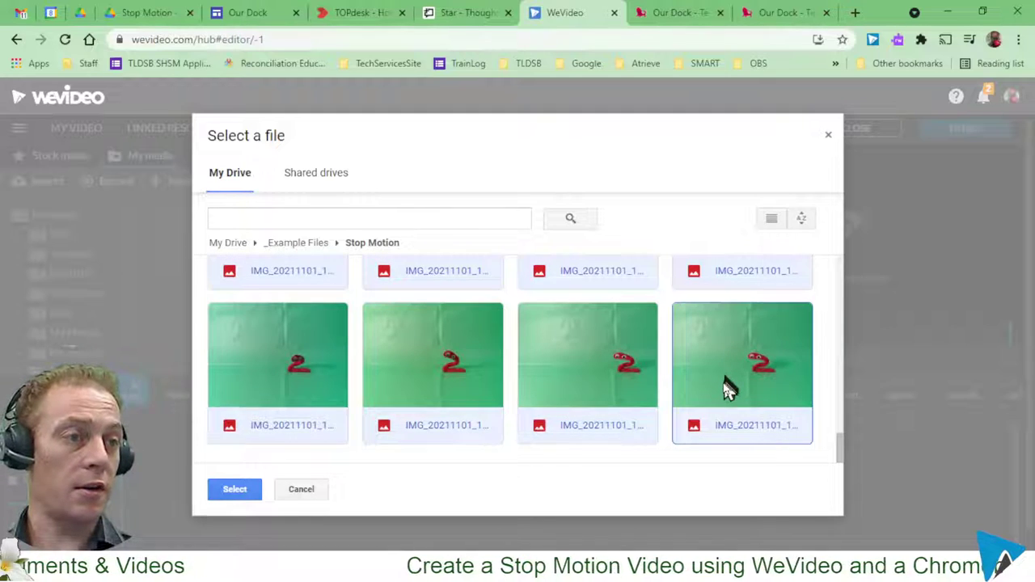
left_click(234, 492)
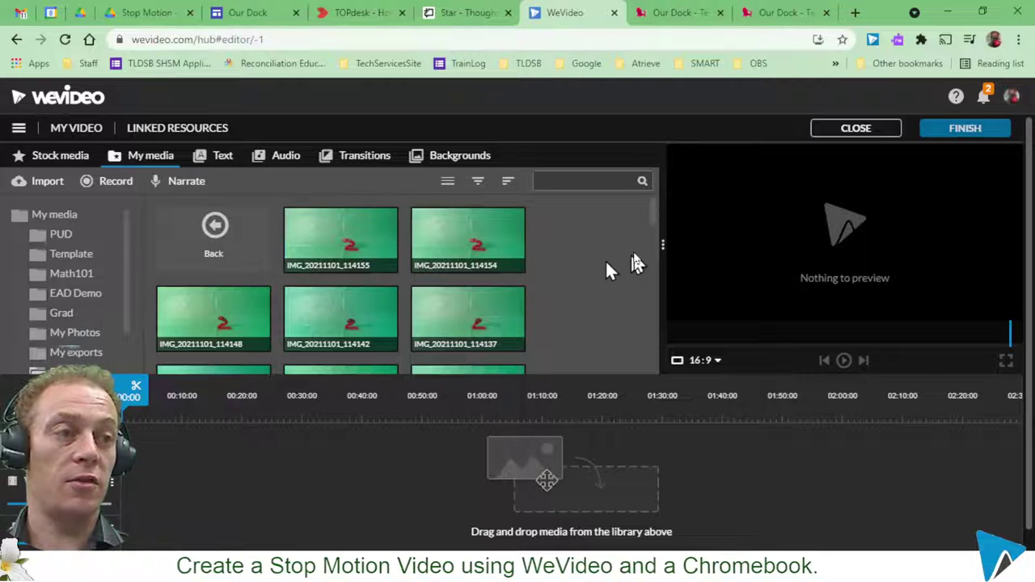
- Sort the imported photos in ascending order
scroll(593, 273, "down", 10)
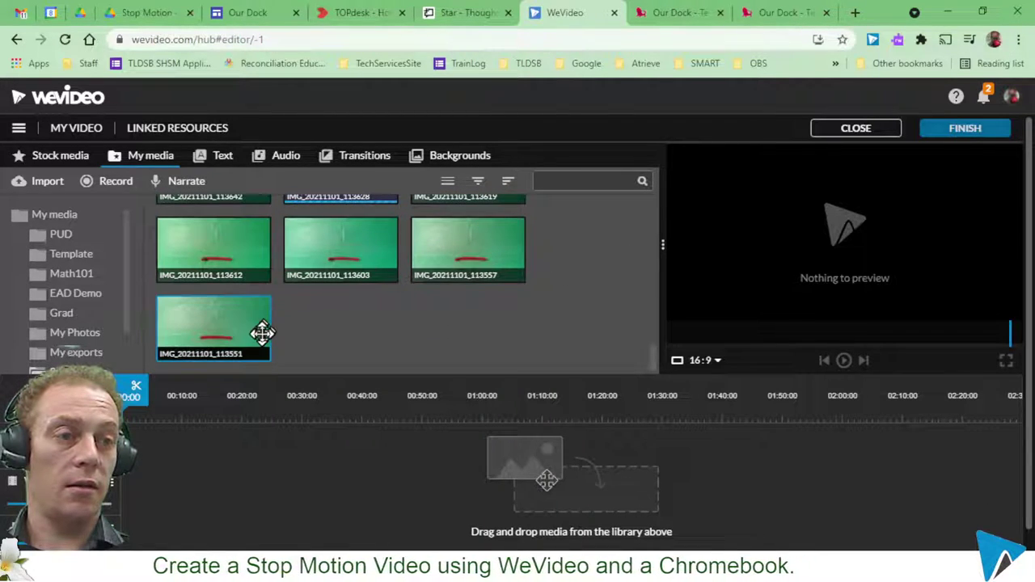
scroll(623, 368, "up", 10)
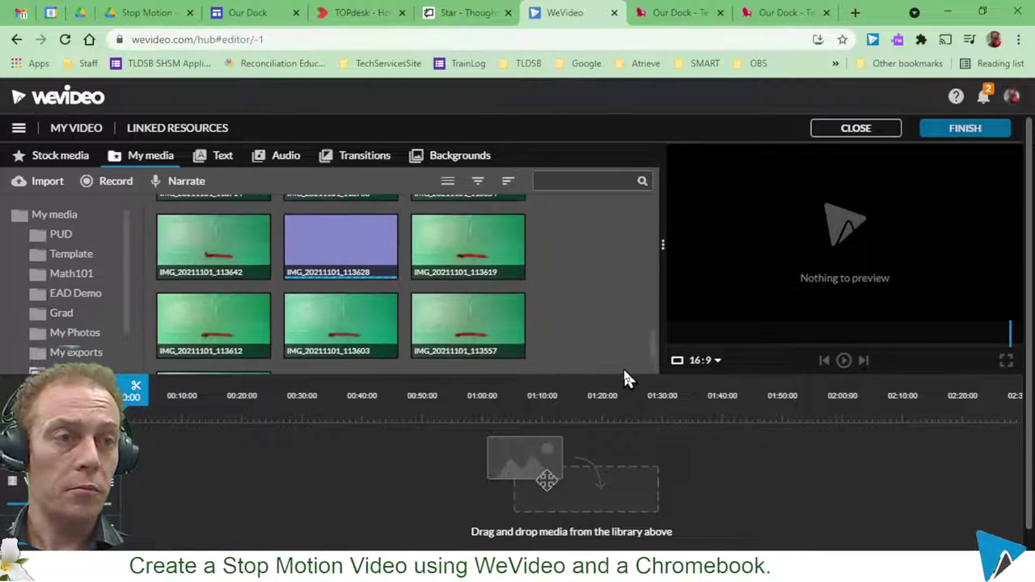
left_click(509, 183)
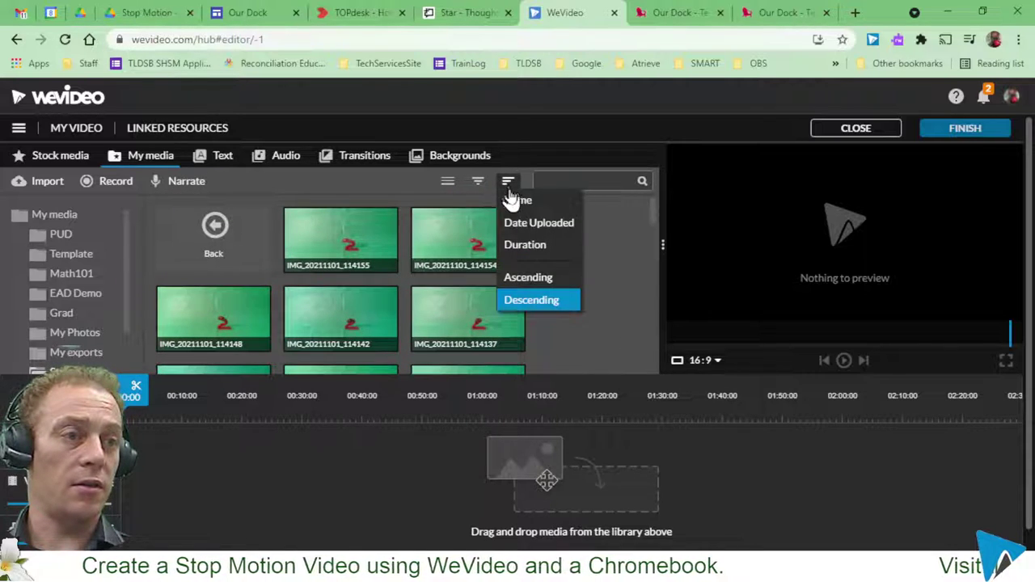
left_click(538, 302)
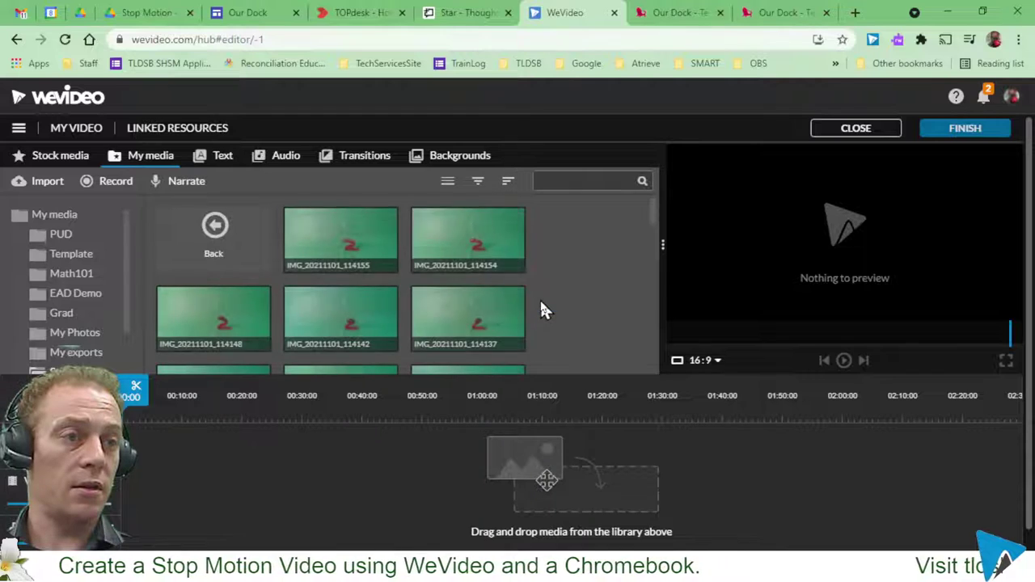
left_click(508, 182)
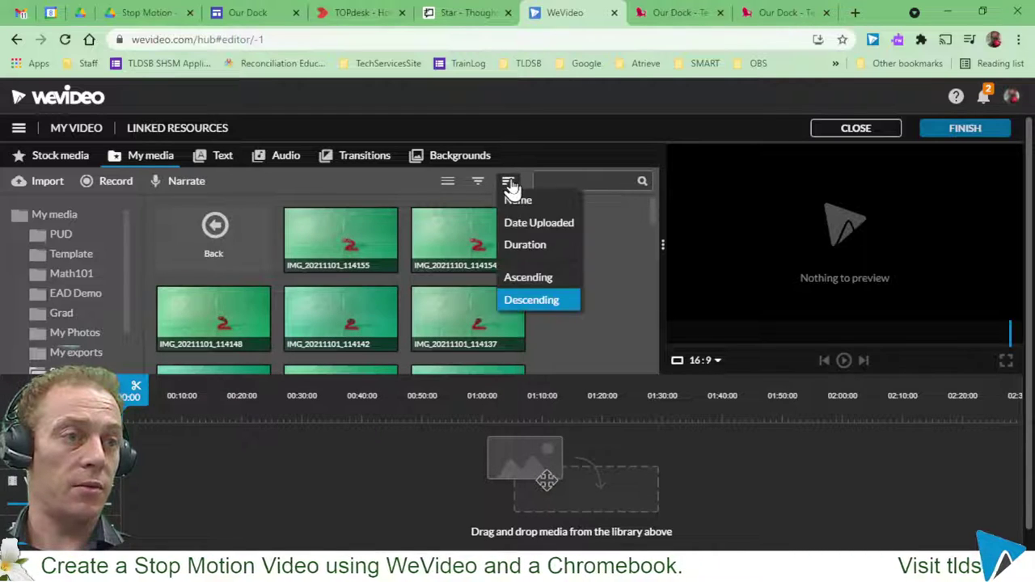
left_click(539, 280)
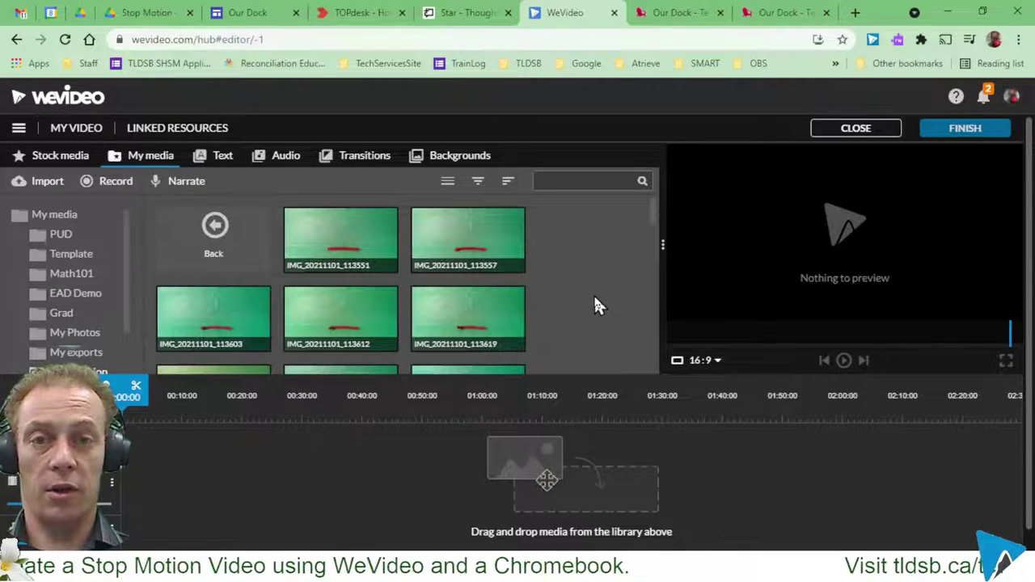
- Select all photos from IMG_20211101_113551 to IMG_20211101_114155 and place them at the start of the Video 1 track
left_click(362, 254)
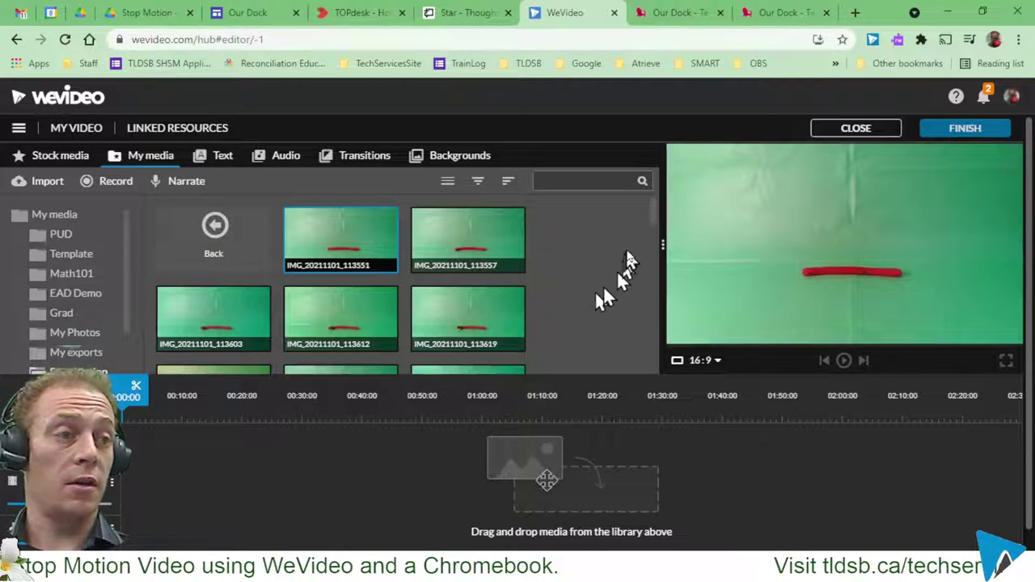
scroll(619, 257, "down", 5)
scroll(611, 253, "down", 5)
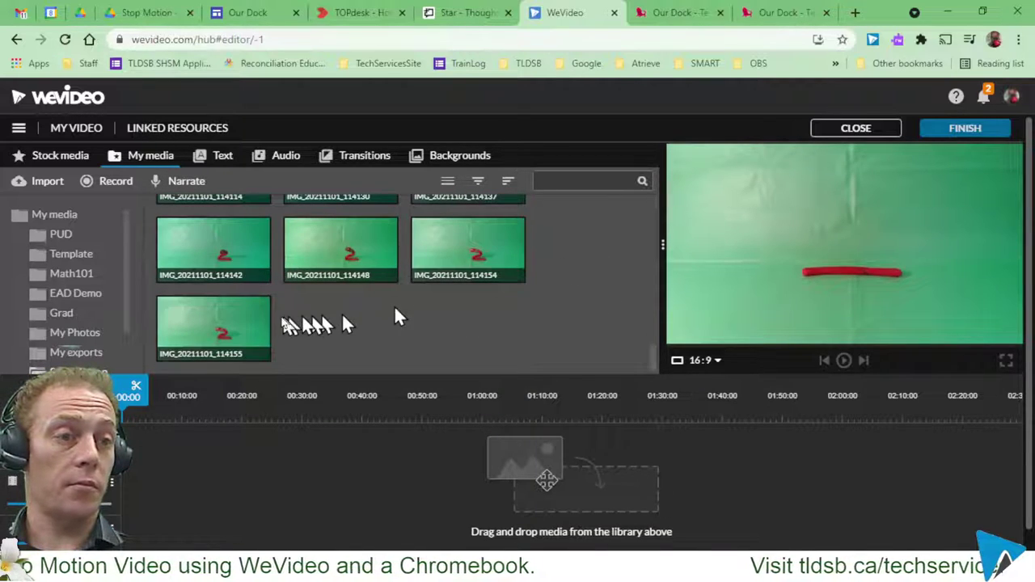
left_click(210, 326, "shift")
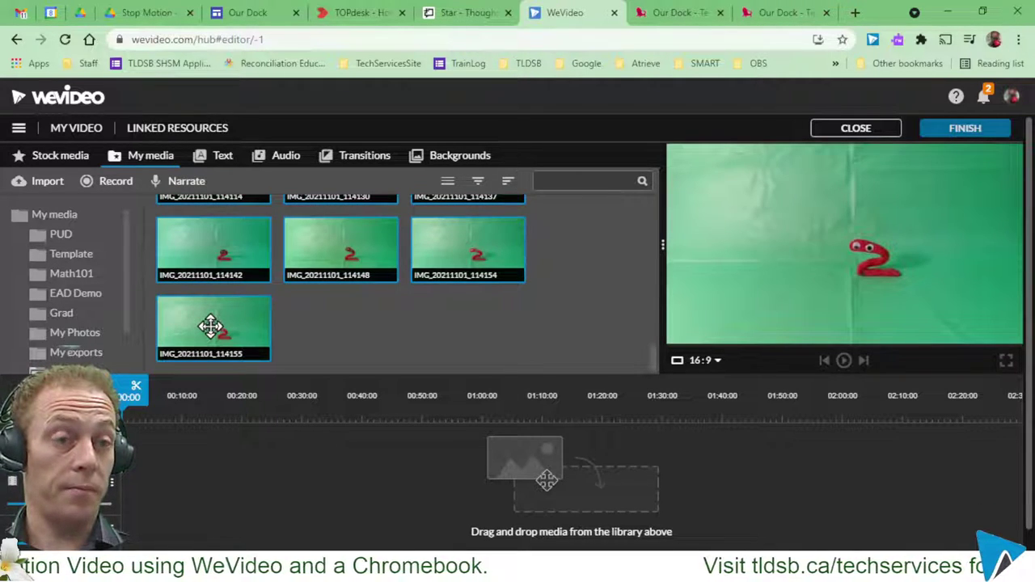
left_click_drag(228, 327, 194, 494)
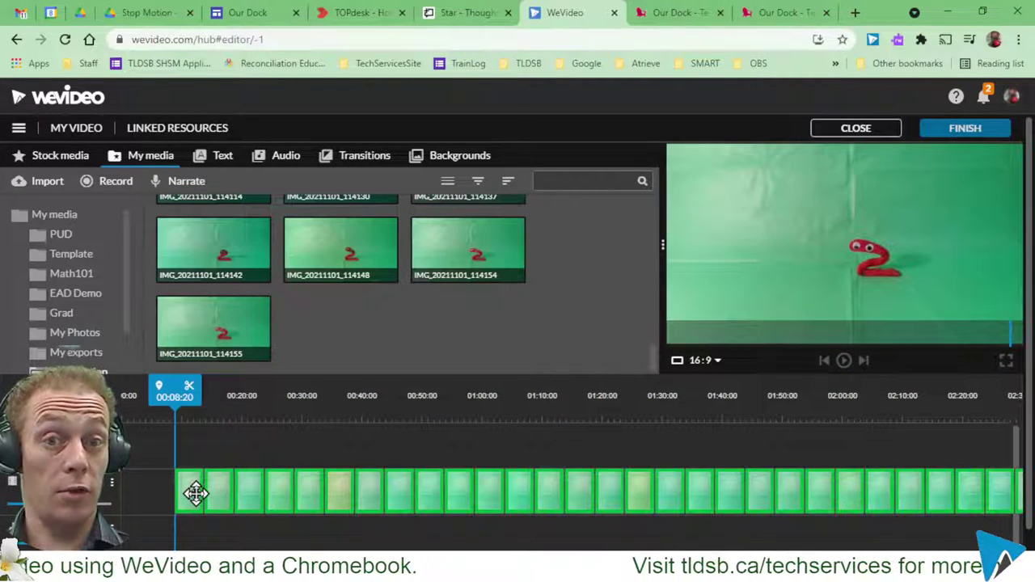
left_click_drag(195, 493, 134, 497)
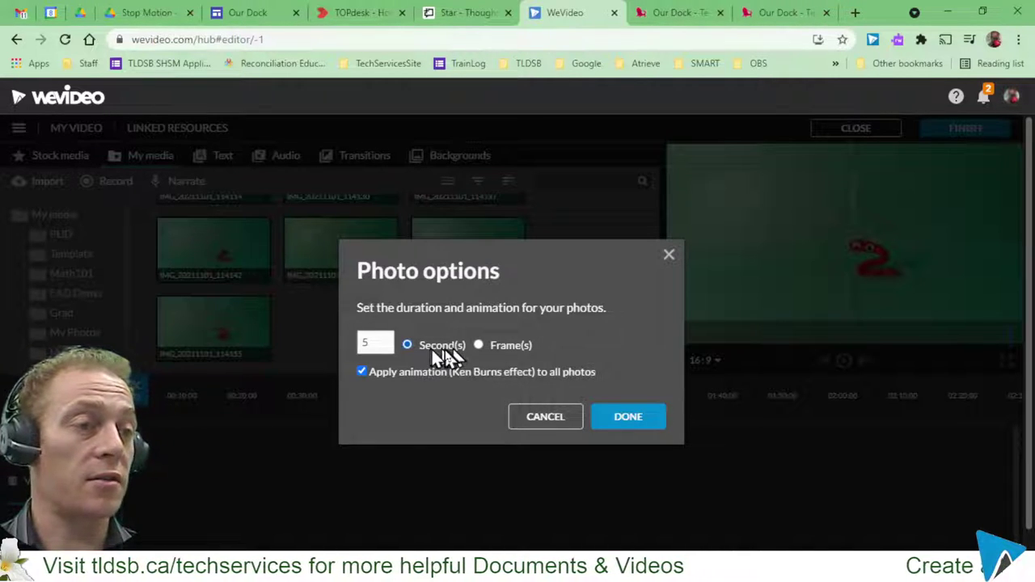
- Try photo durations of .2, .3, .6 and 2 seconds in the photo options
double_click(362, 341)
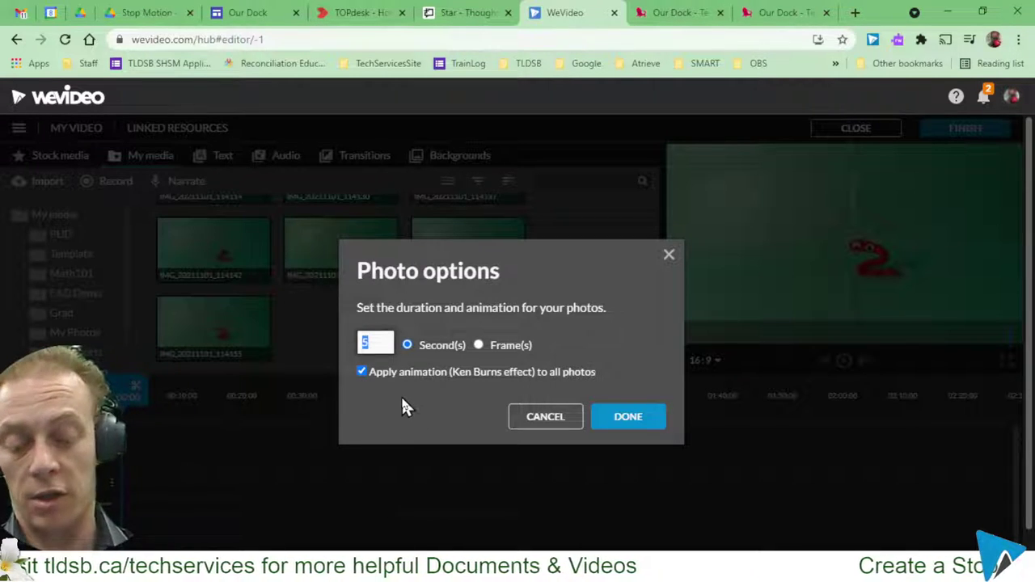
type(".2")
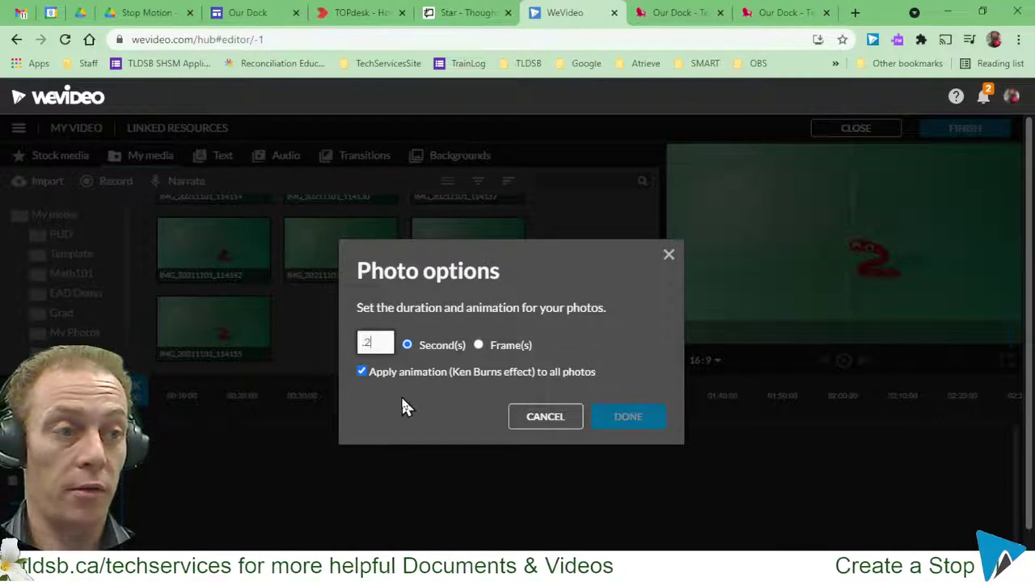
key("BackSpace")
type("3")
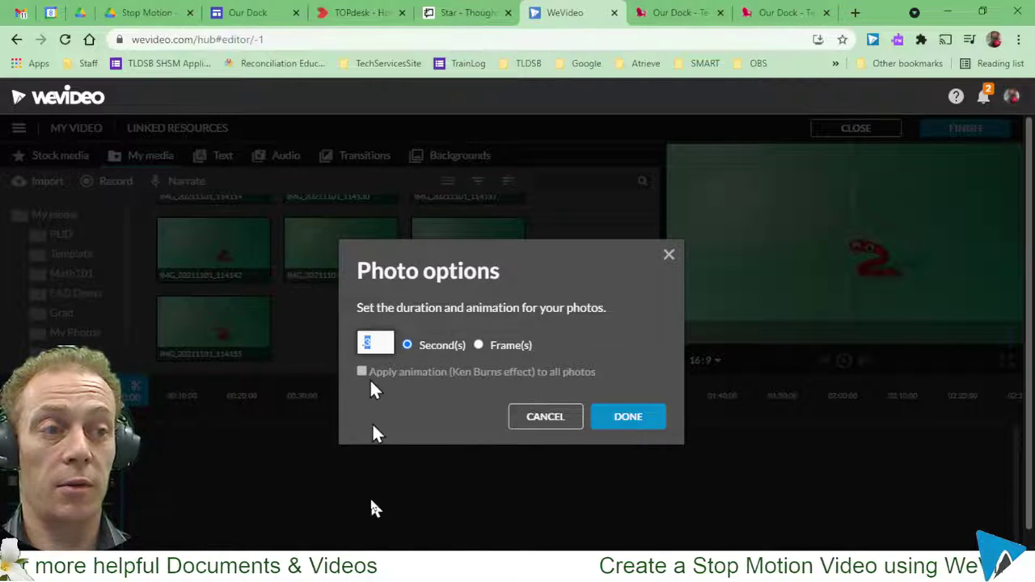
mouse_move(356, 576)
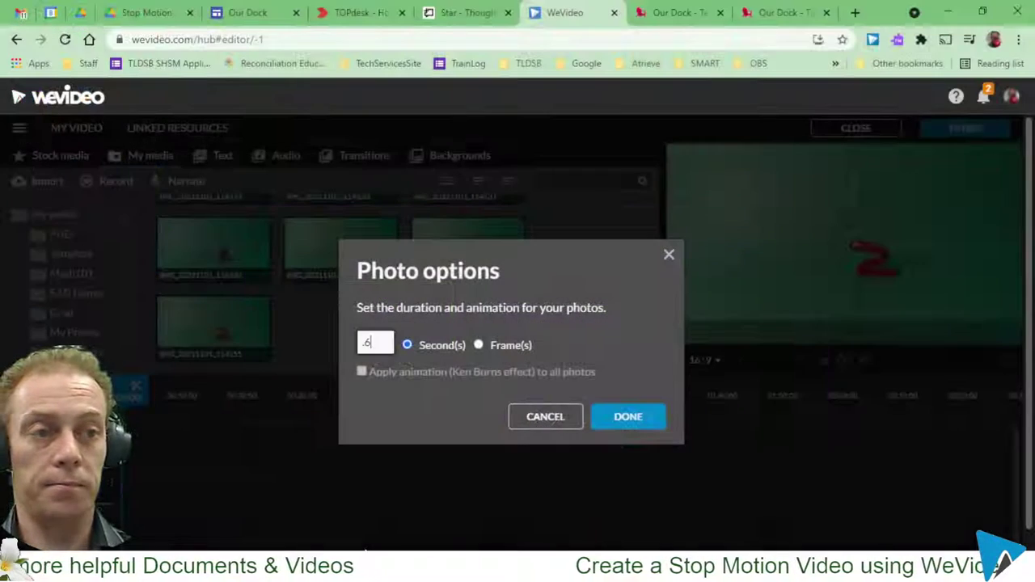
key("BackSpace")
key("BackSpace")
type("2")
key("BackSpace")
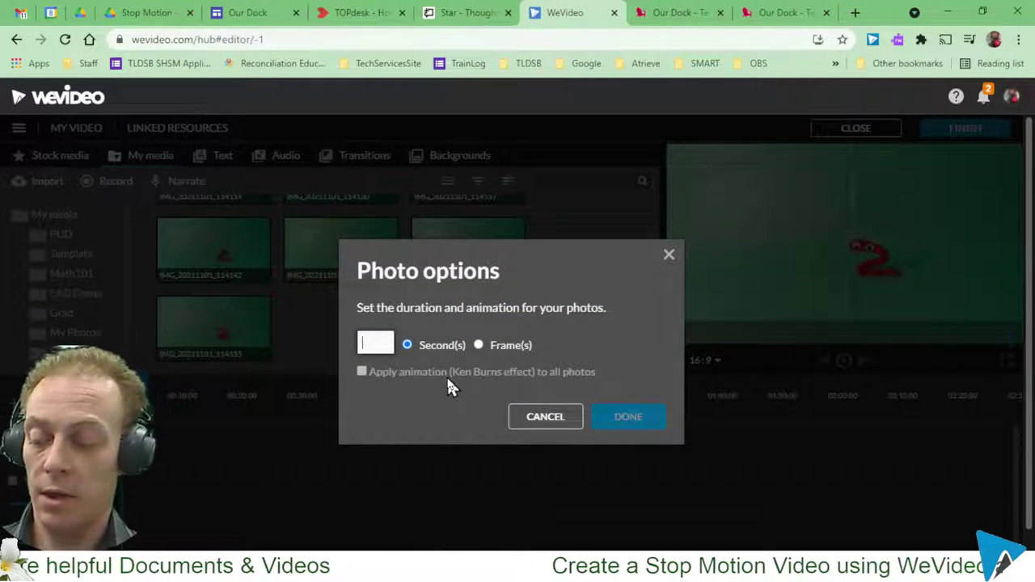
type("2")
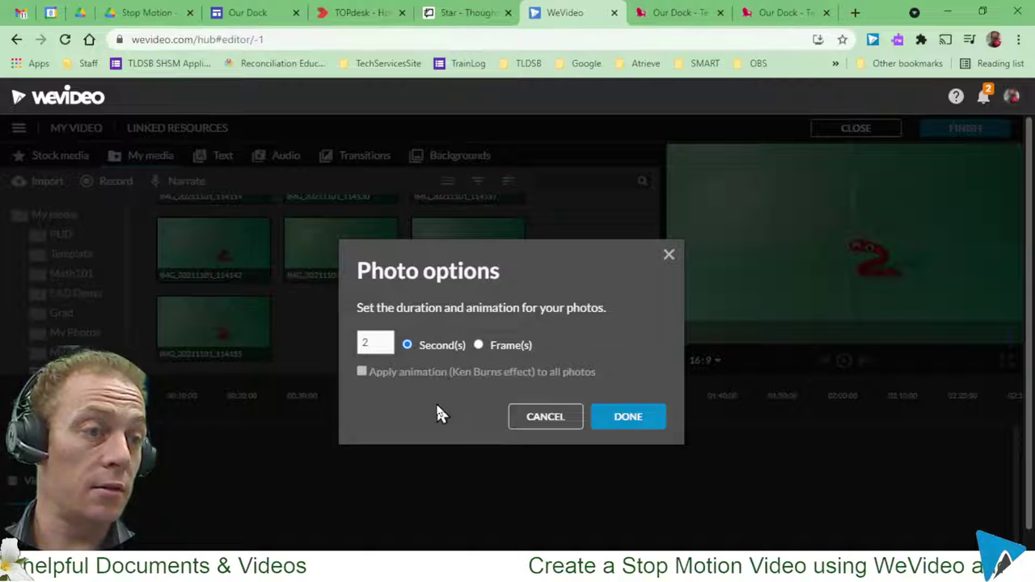
- Turn off the Ken Burns animation using a 3-second duration, set the photo duration to .3 seconds and apply the options
left_click_drag(378, 344, 346, 354)
type("3")
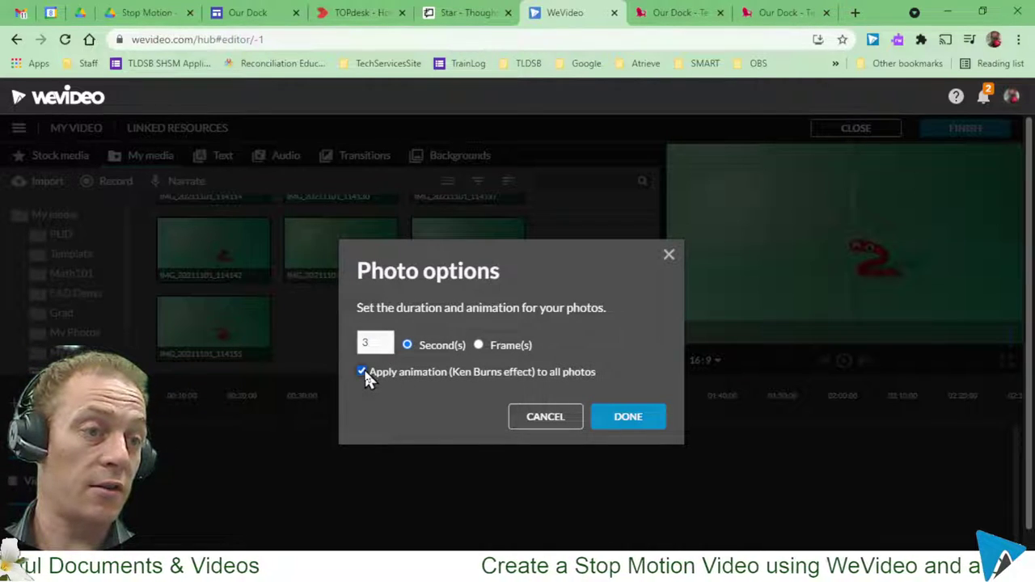
left_click(363, 373)
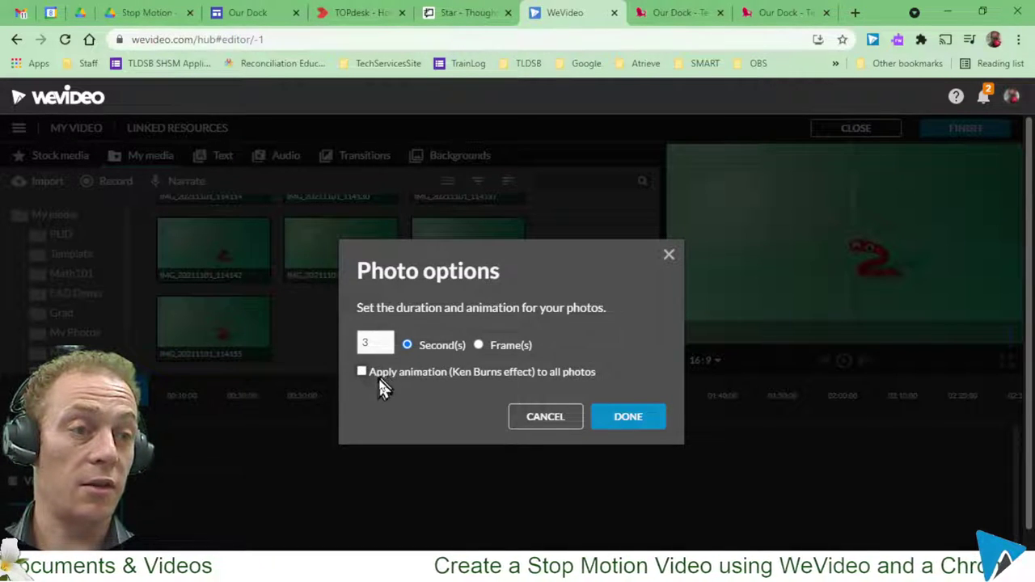
double_click(368, 343)
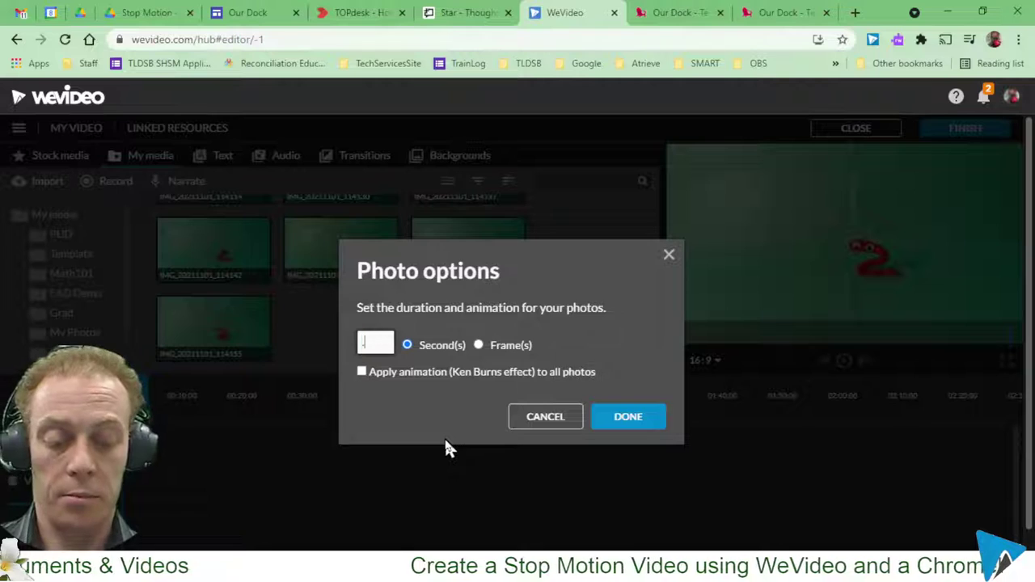
type(".3")
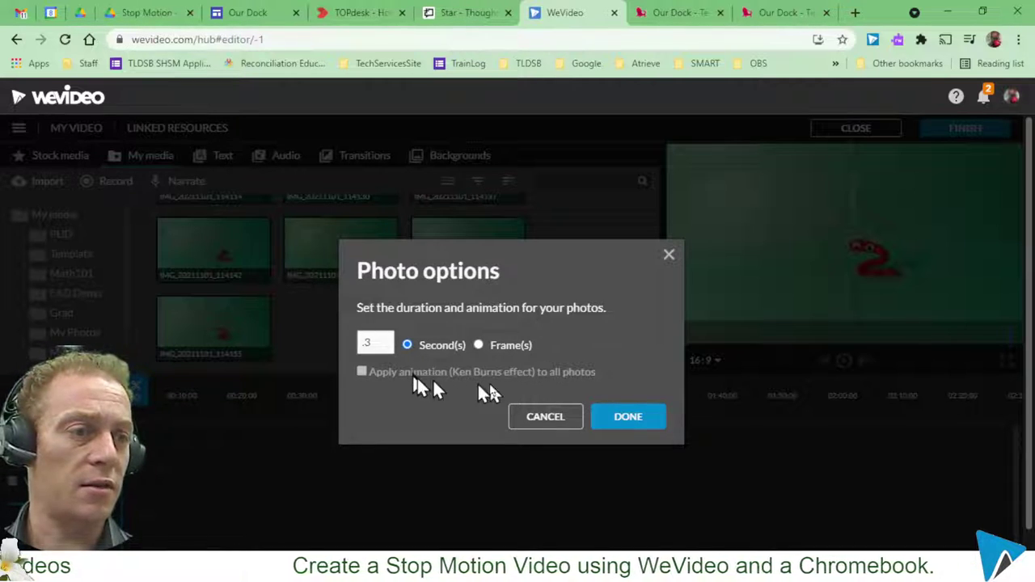
left_click(628, 416)
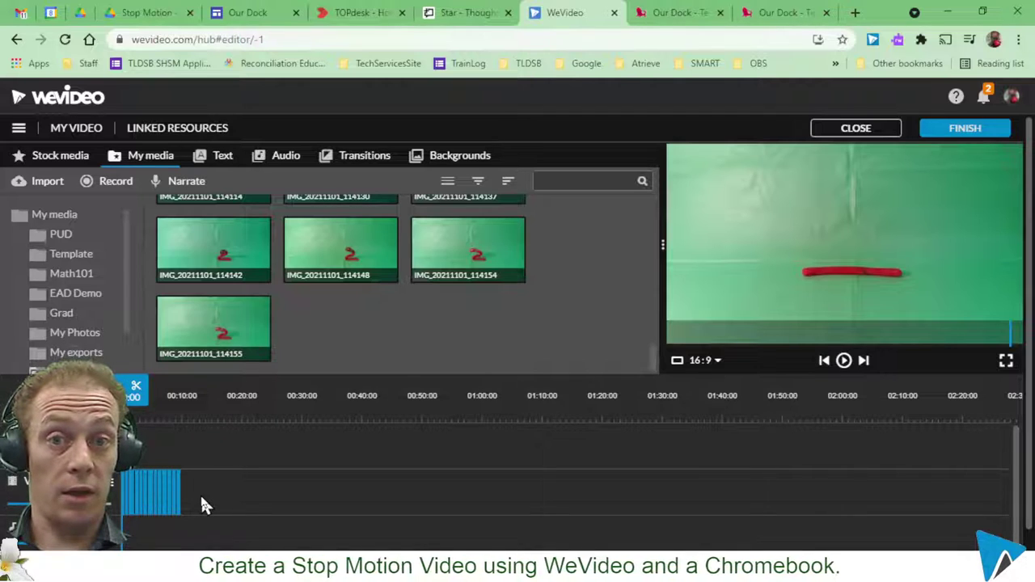
key("ctrl+f")
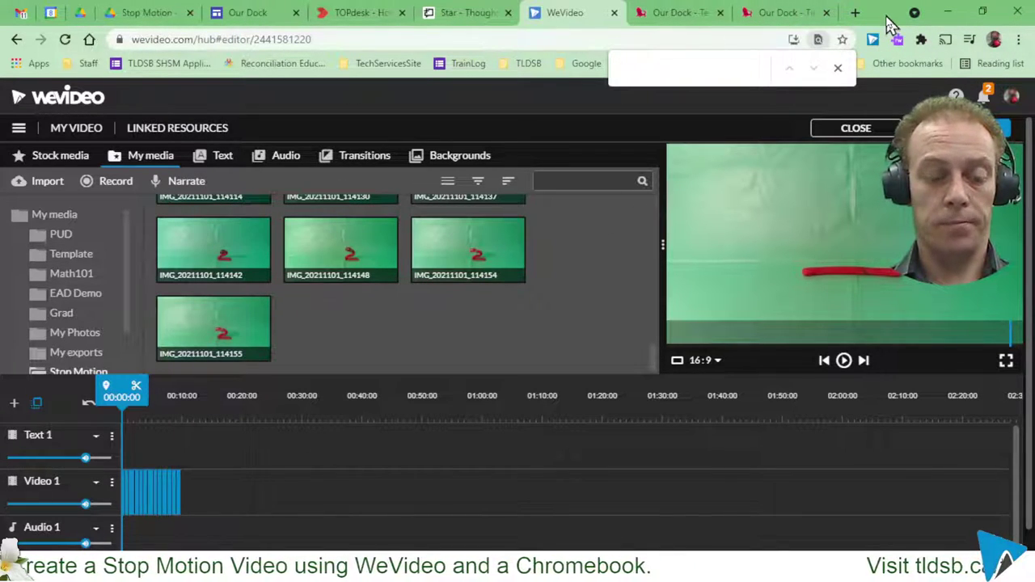
- Show the editor full screen, play the photo sequence with the timeline enlarged, and pause playback between 6 and 7 seconds
left_click(838, 71)
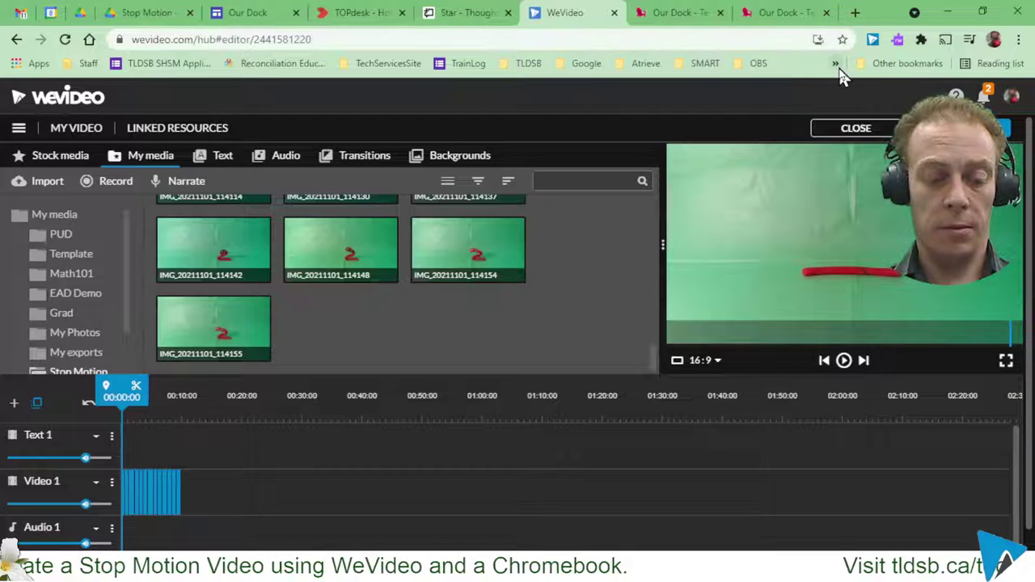
key("F11")
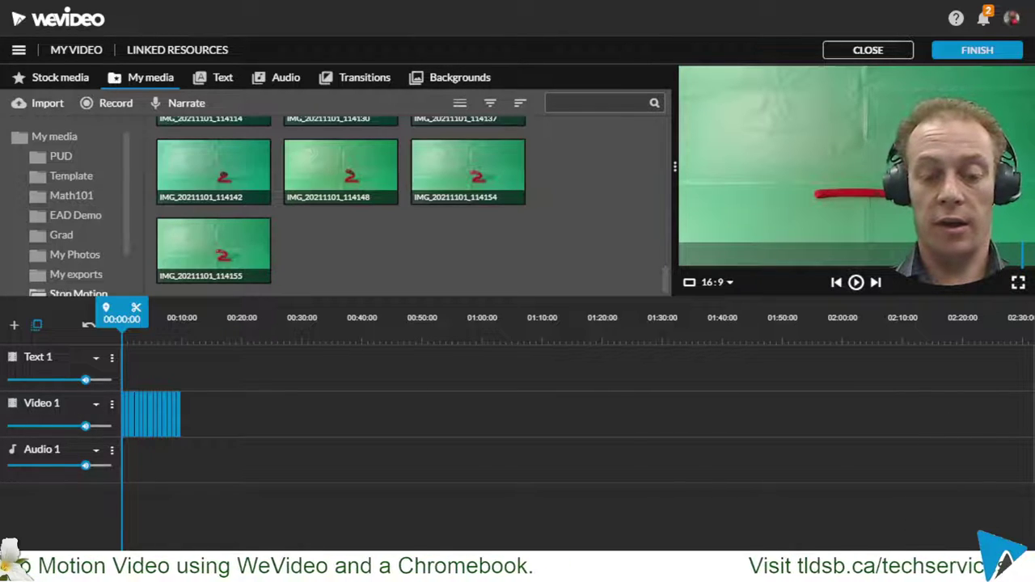
scroll(517, 405, "up", 3)
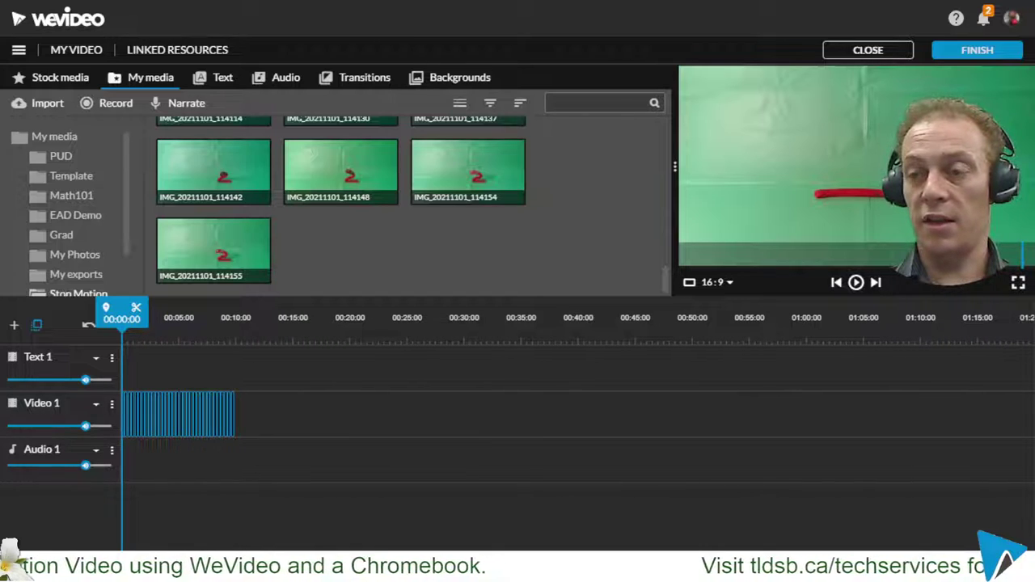
scroll(517, 405, "up", 2)
scroll(518, 404, "up", 3)
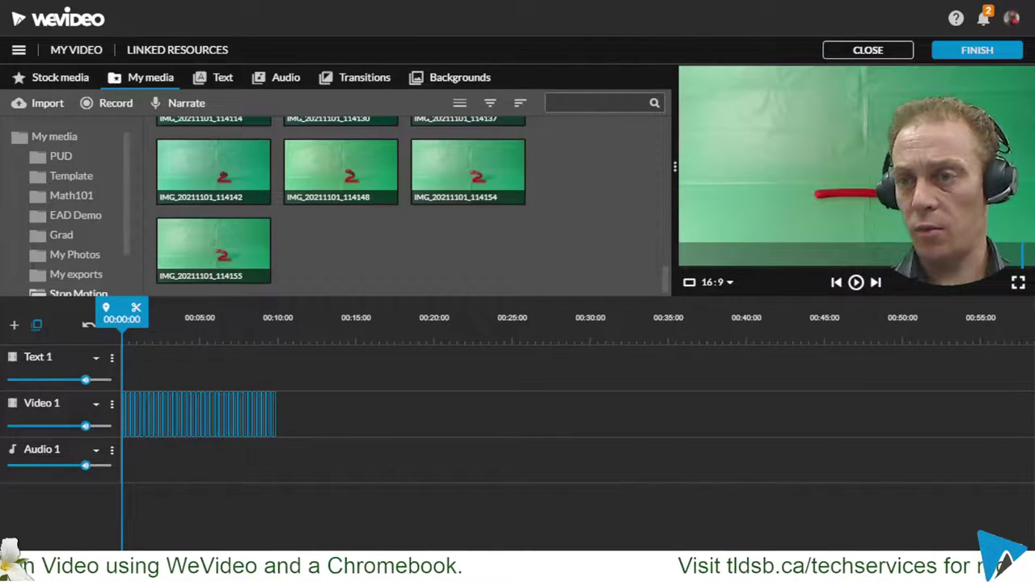
scroll(518, 404, "up", 2)
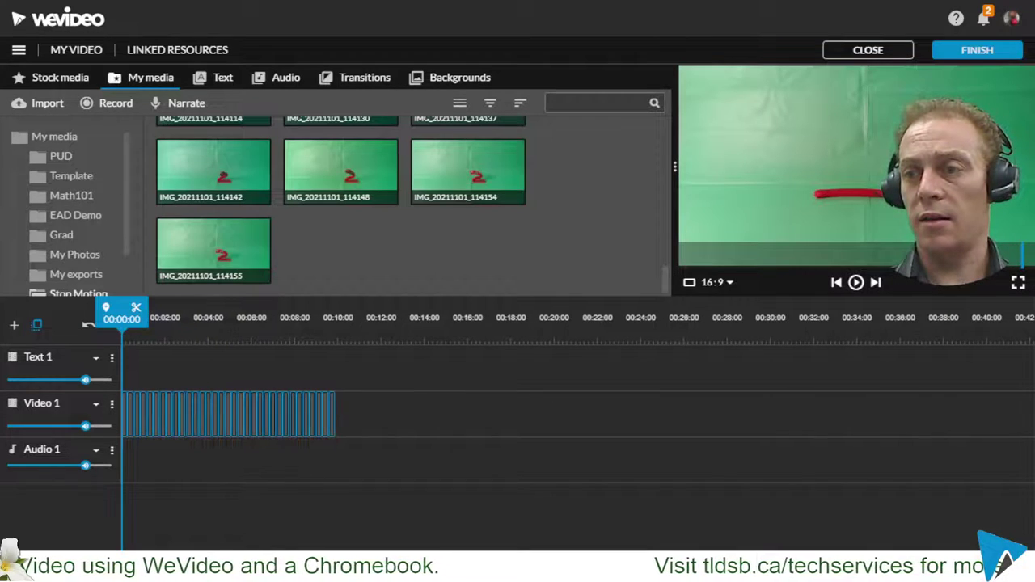
scroll(517, 405, "up", 2)
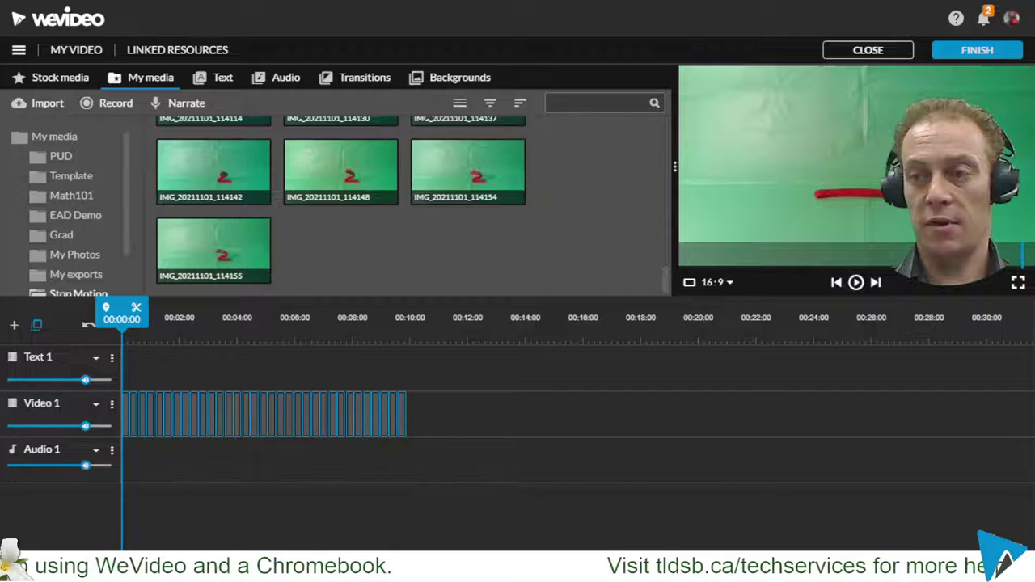
scroll(517, 405, "up", 4)
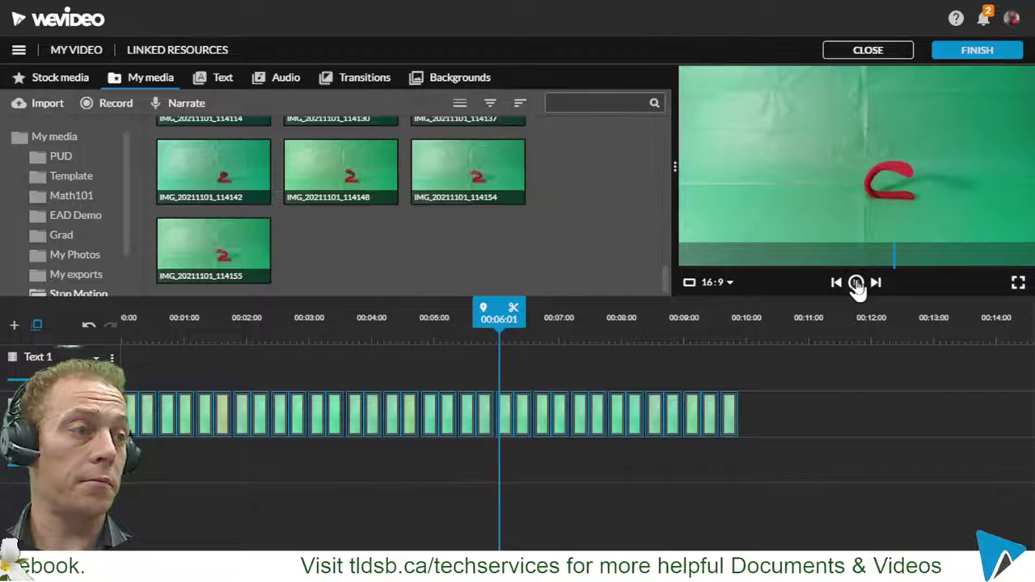
left_click(856, 283)
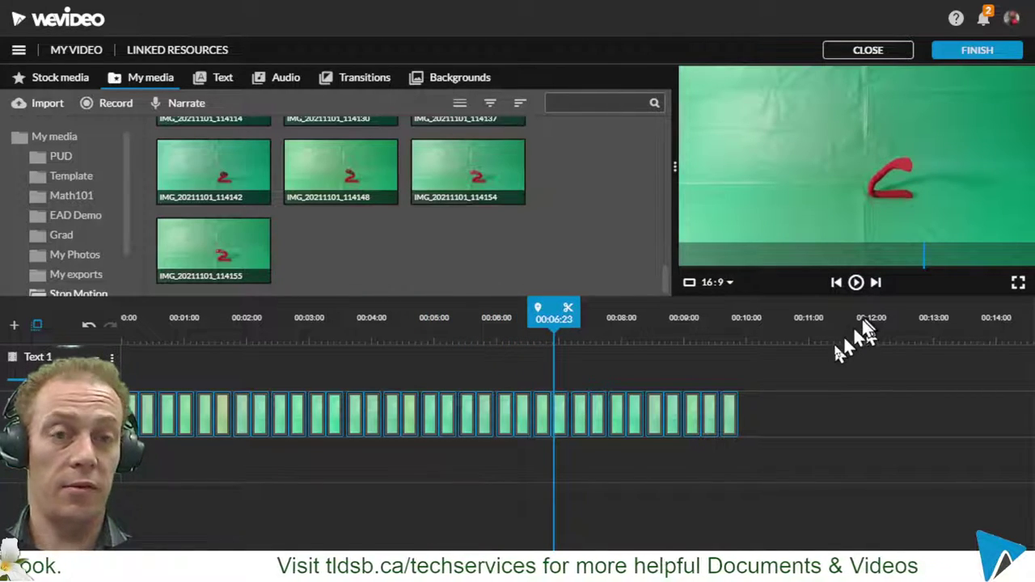
- Close the gaps between the photos on the Video 1 track and return the playhead to the start for playback
right_click(564, 418)
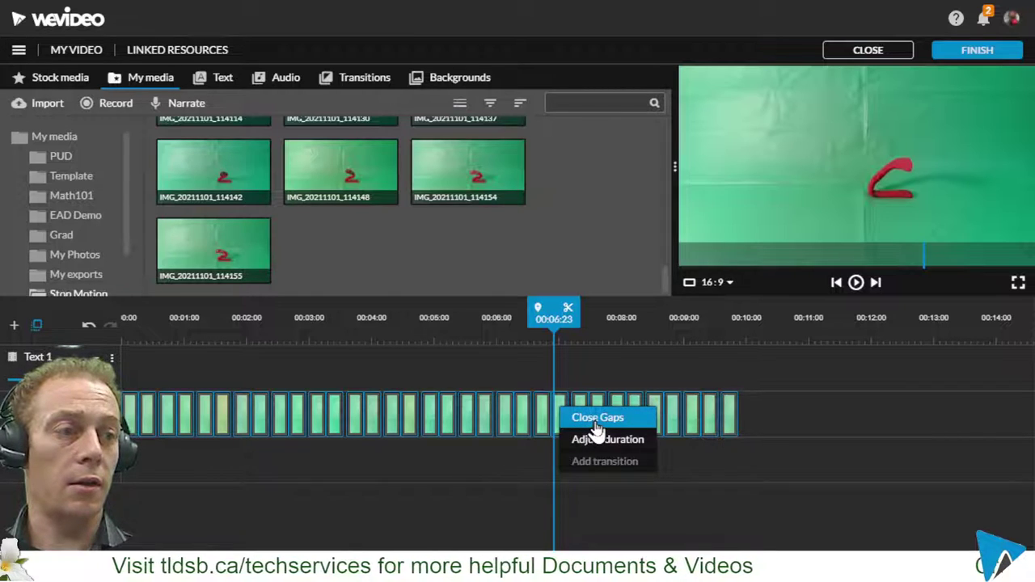
left_click(597, 418)
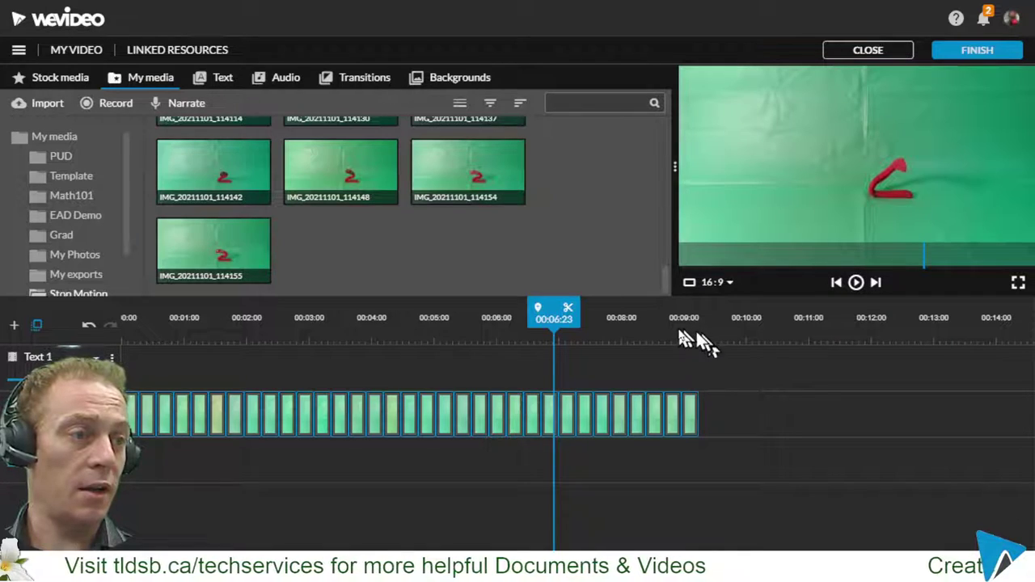
left_click(837, 282)
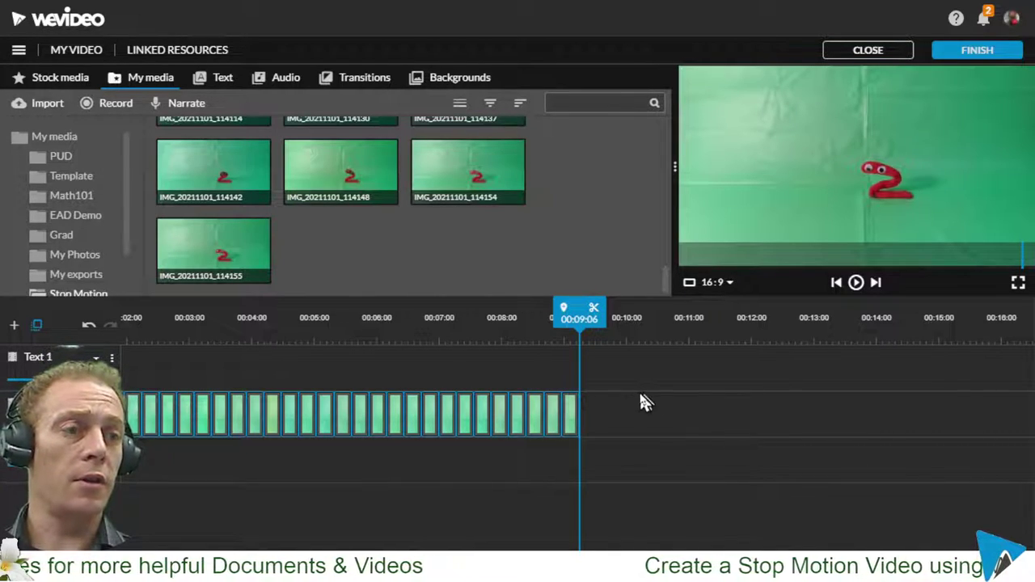
- Examine the Color Keying settings of the last photo on the timeline, IMG_20211101_114155, and leave its editor without saving
double_click(572, 420)
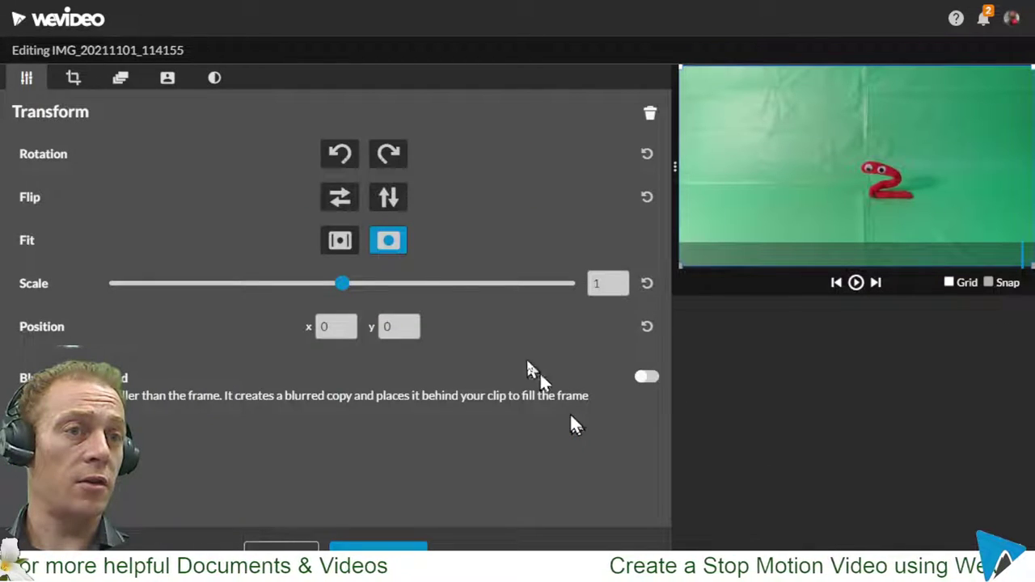
left_click(167, 78)
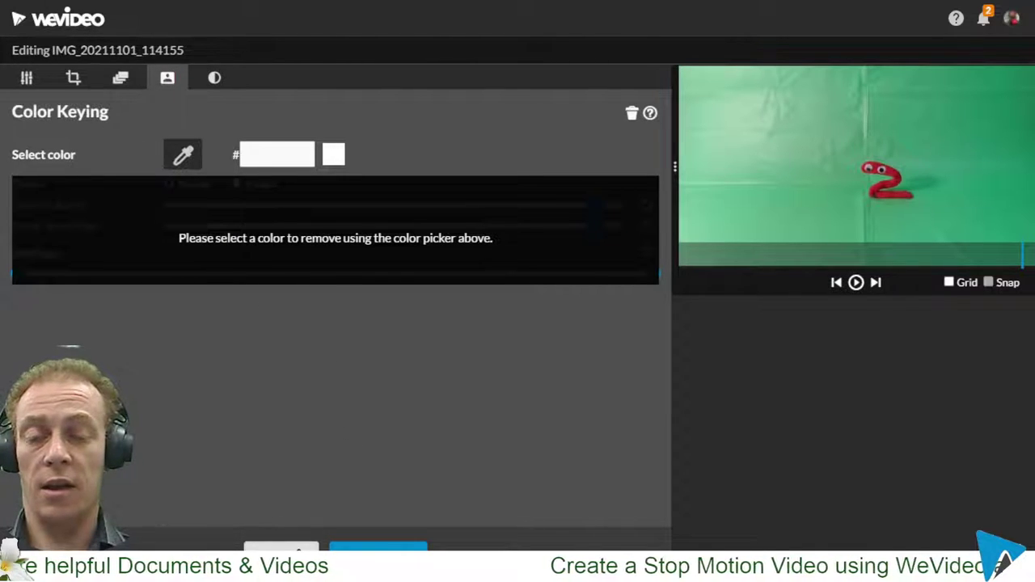
left_click(298, 549)
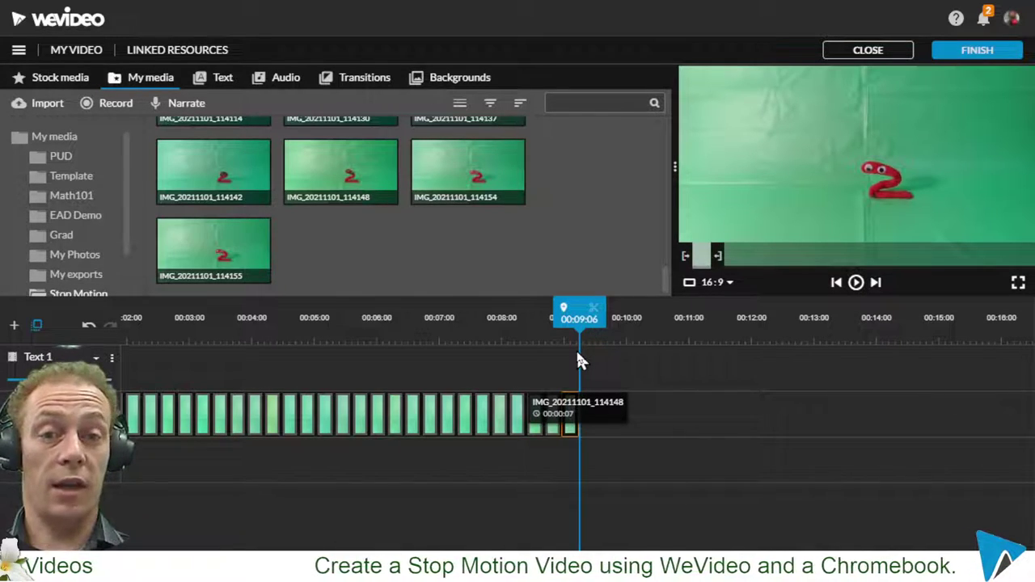
- Finish the edit and set the export title to "Stop motion - RAW"
left_click(978, 51)
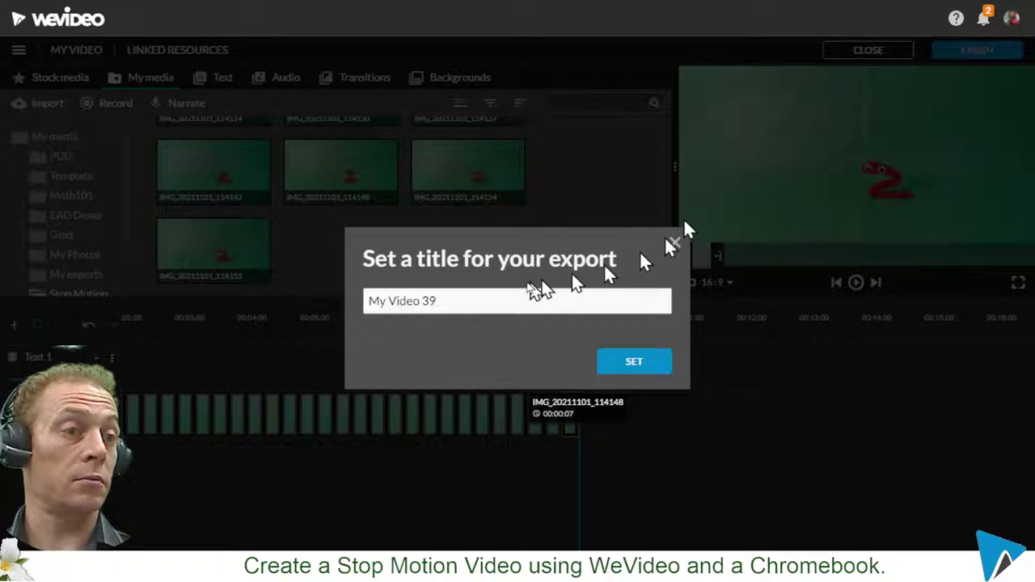
left_click_drag(478, 296, 337, 312)
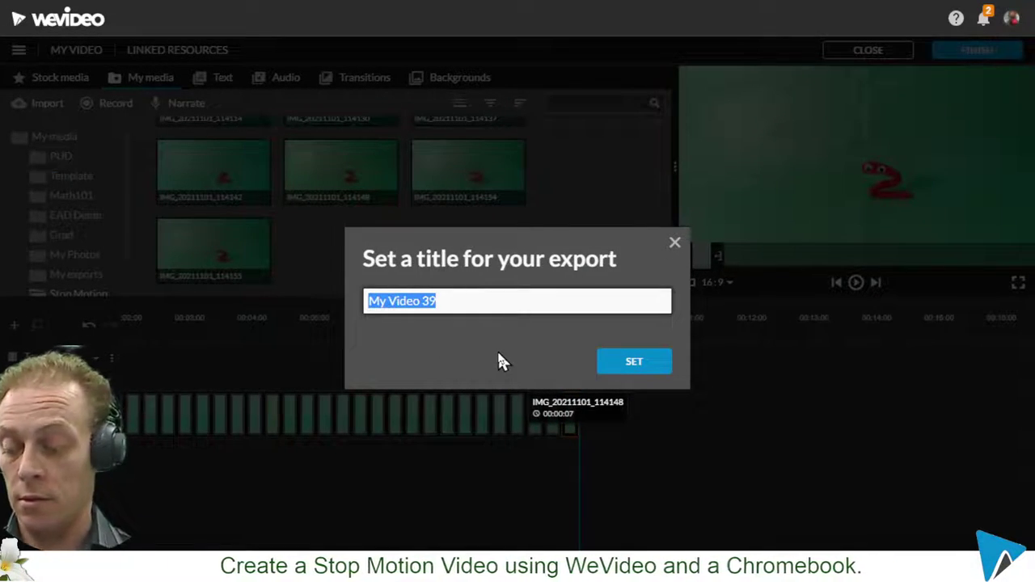
type("Slo")
key("BackSpace")
key("BackSpace")
type("top mtion - RW")
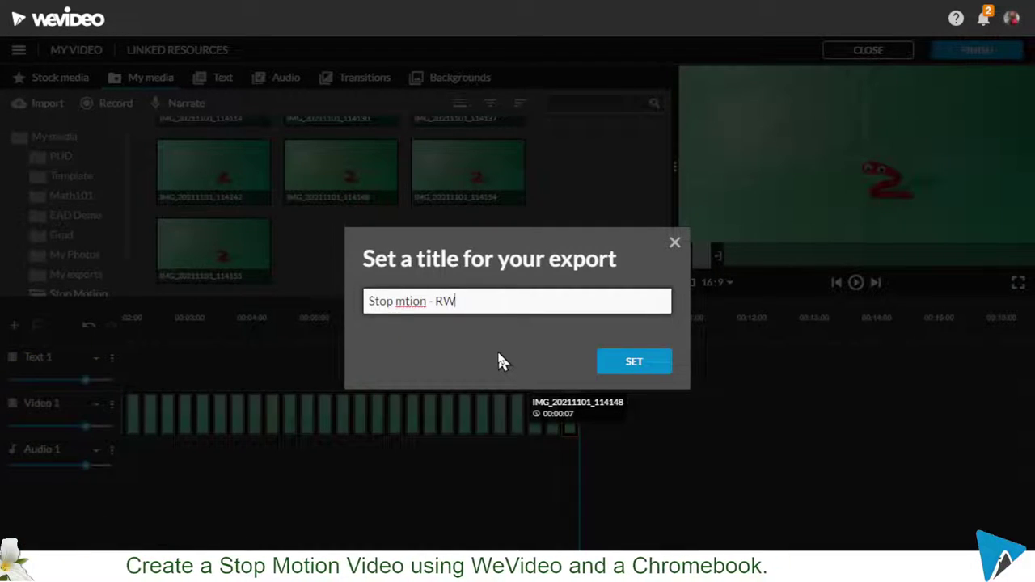
key("BackSpace")
type("AW")
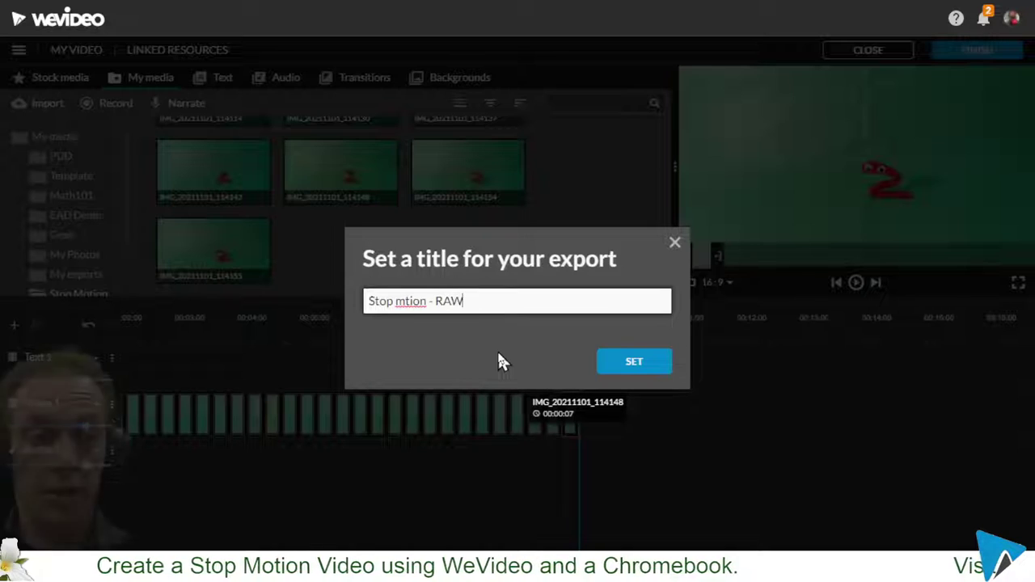
right_click(411, 303)
left_click(456, 310)
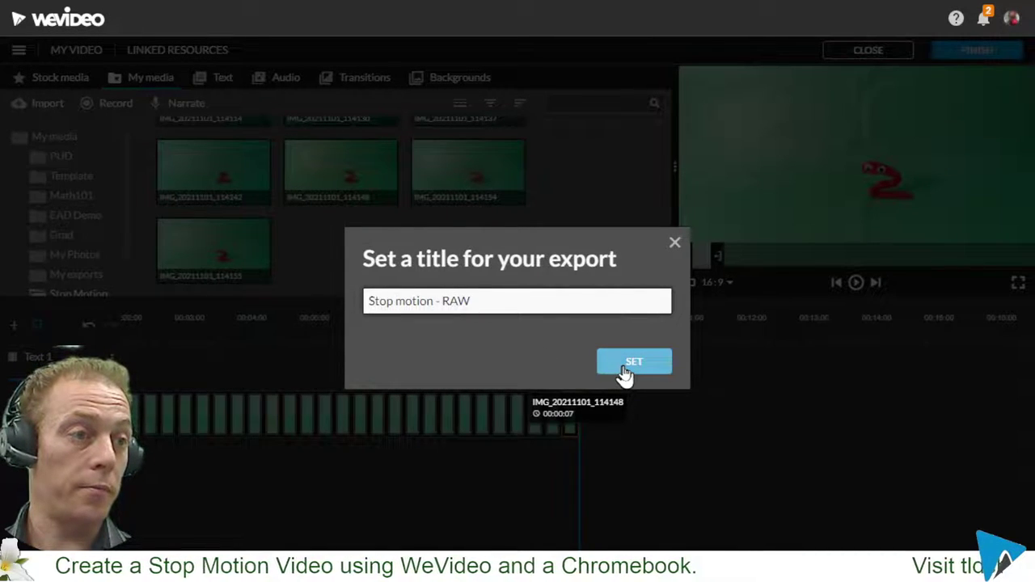
left_click(623, 368)
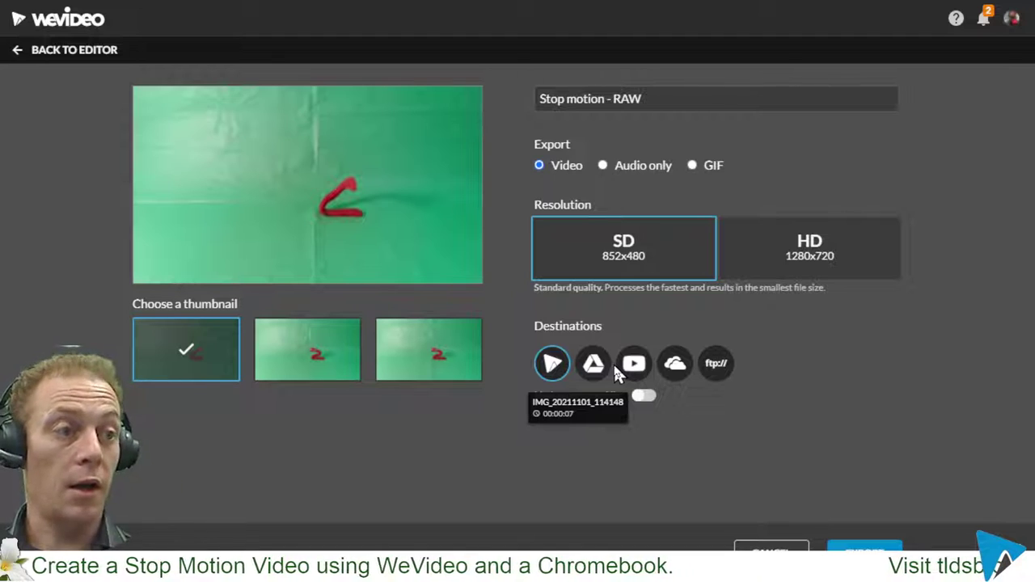
- Export the video in HD 1280x720 with Google Drive added as a destination
left_click(809, 243)
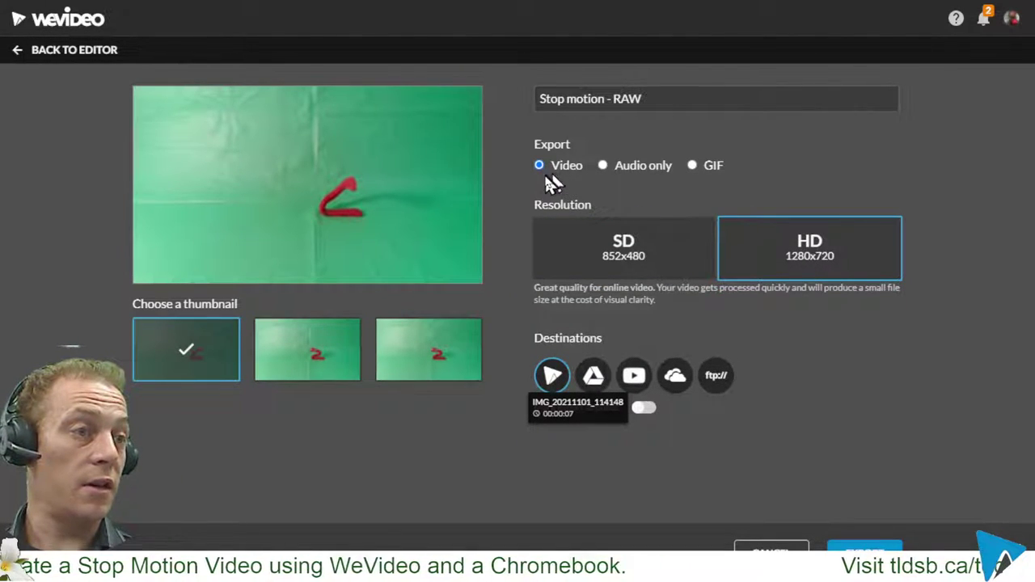
left_click(595, 376)
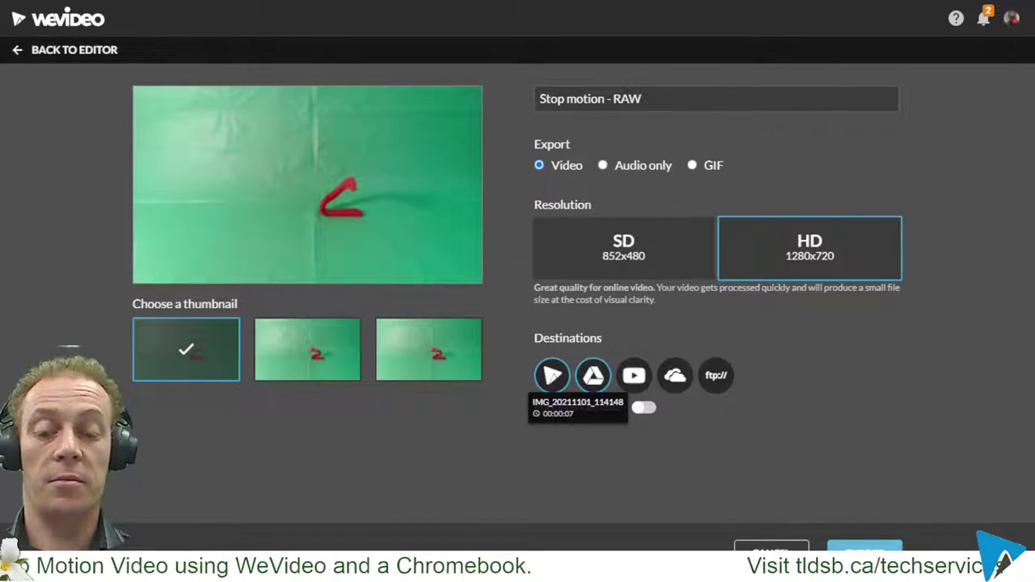
left_click(865, 547)
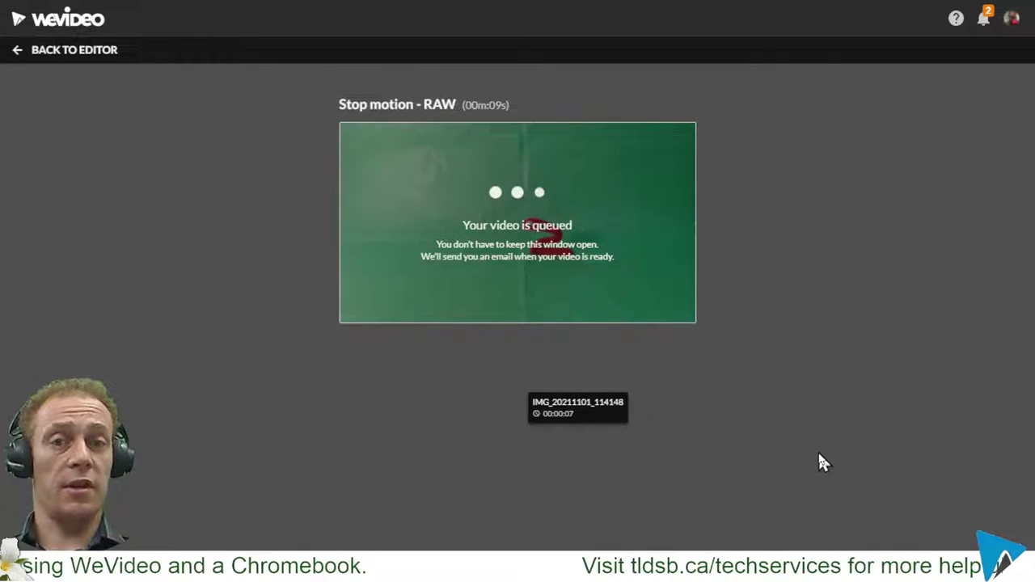
- Return to the editor and delete all photos from the Video 1 track
left_click(16, 55)
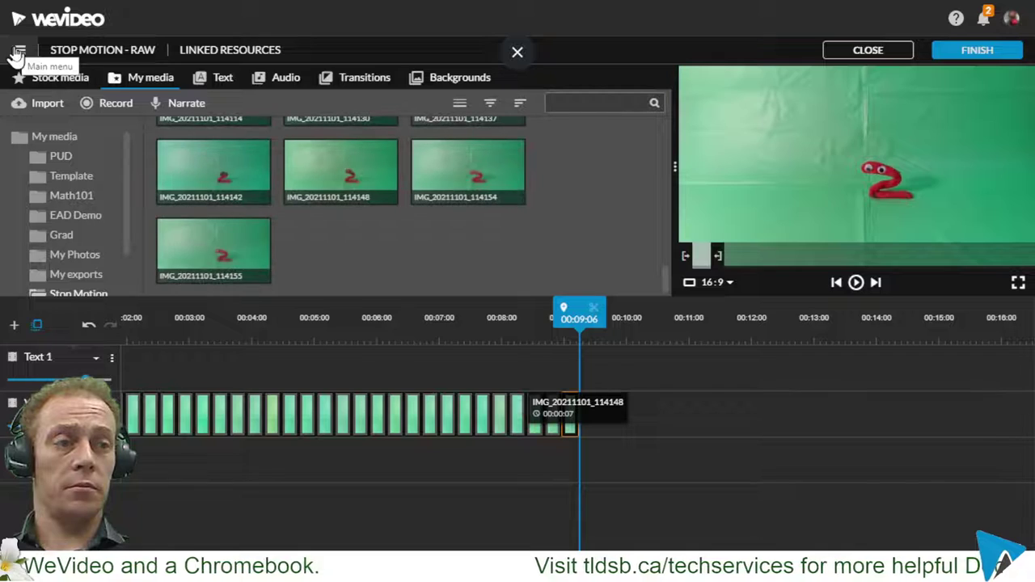
left_click_drag(620, 414, 164, 389)
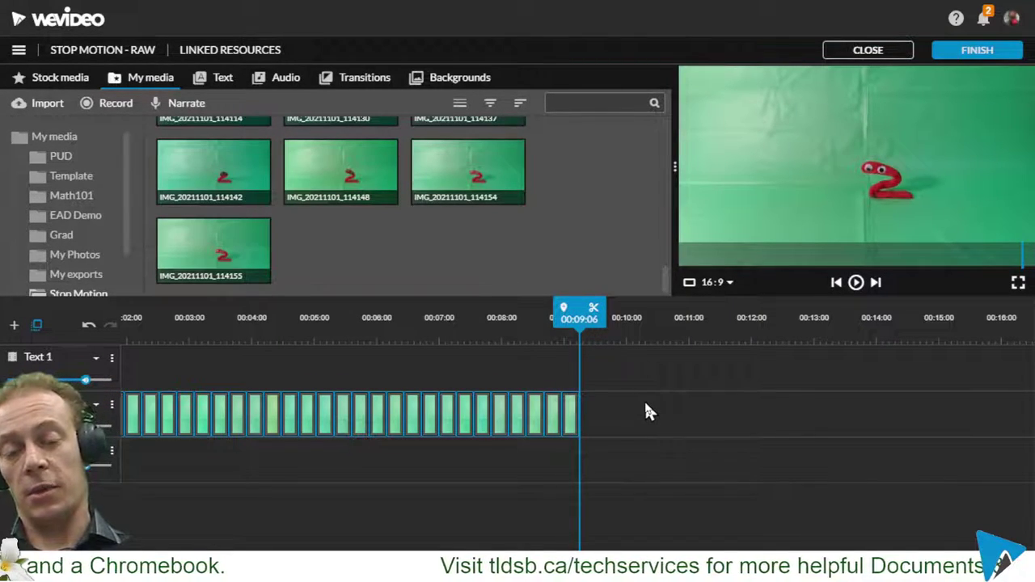
key("Delete")
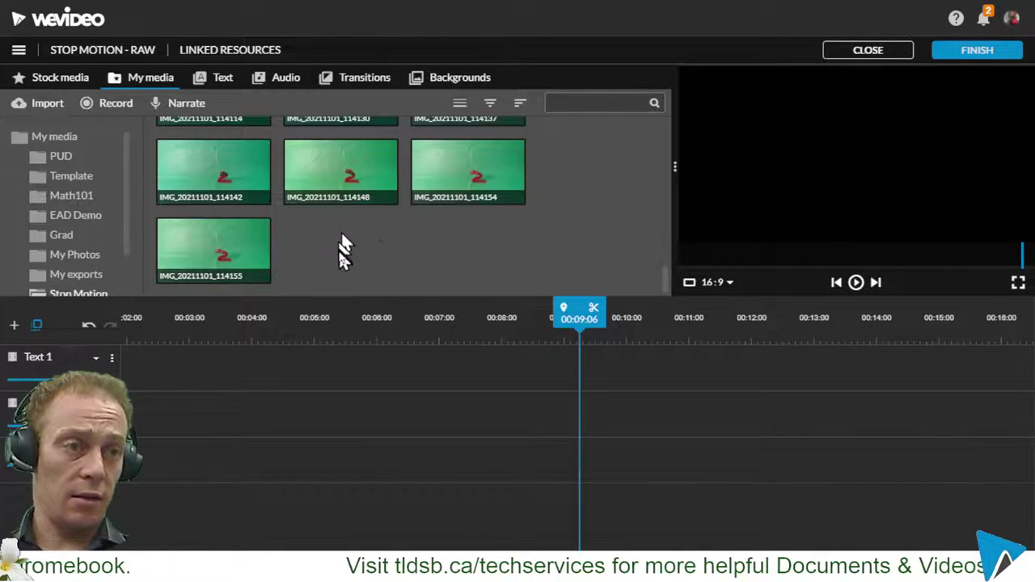
- Import Stop motion - RAW.mp4 from the WeVideo folder in Google Drive into the current media folder and select the imported clip
right_click(367, 234)
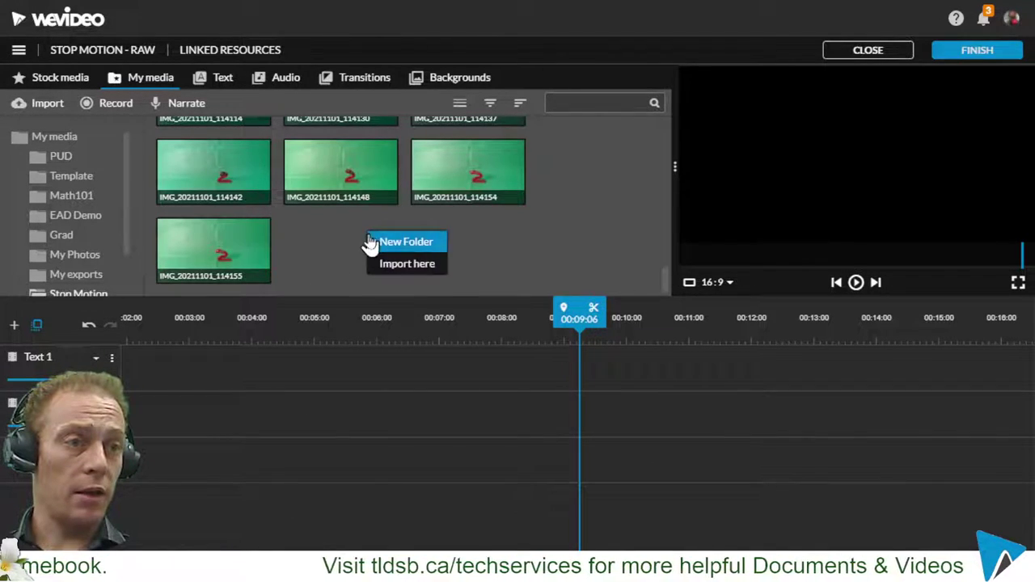
left_click(400, 264)
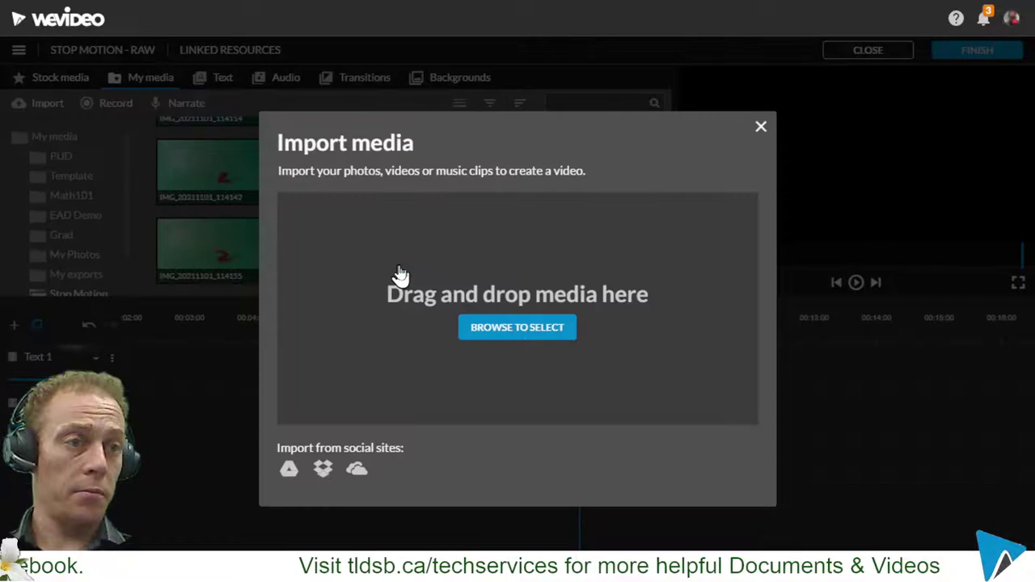
left_click(288, 470)
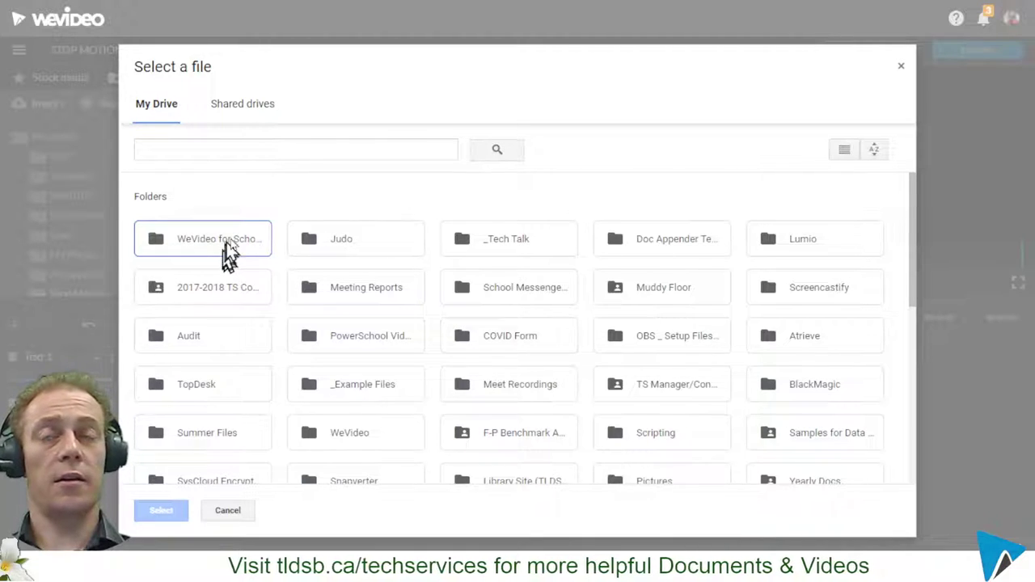
left_click(311, 147)
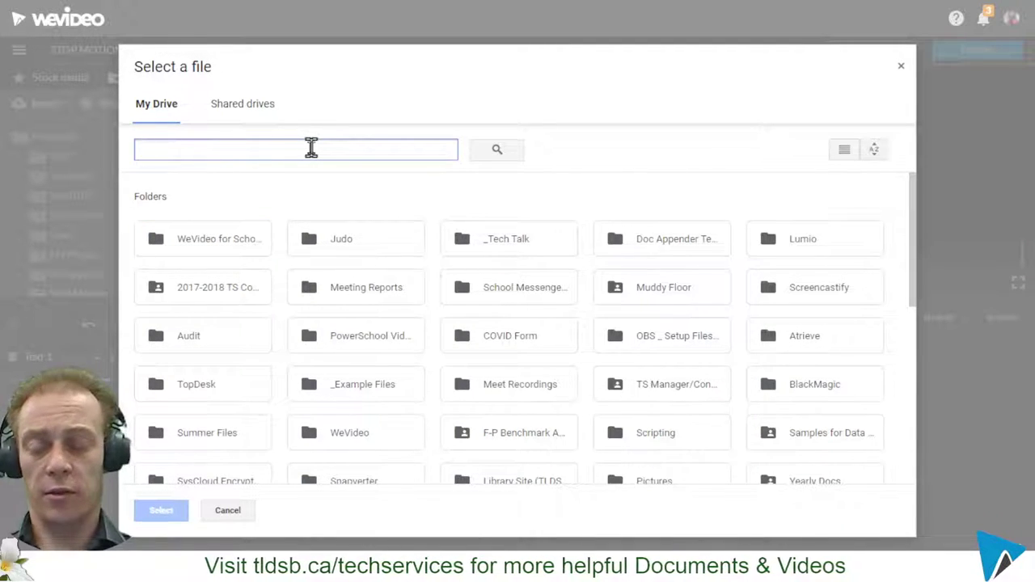
type("we")
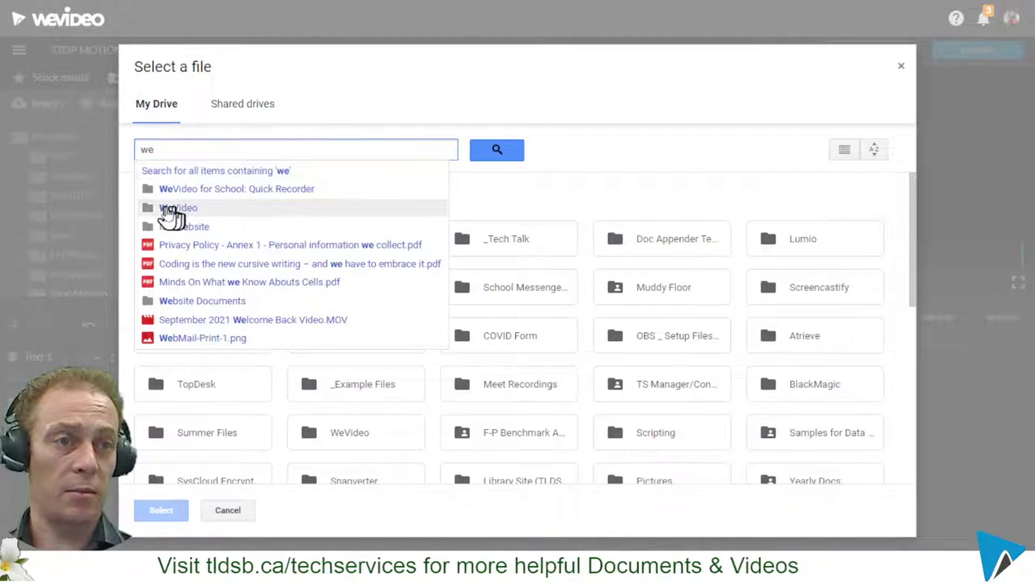
left_click(183, 209)
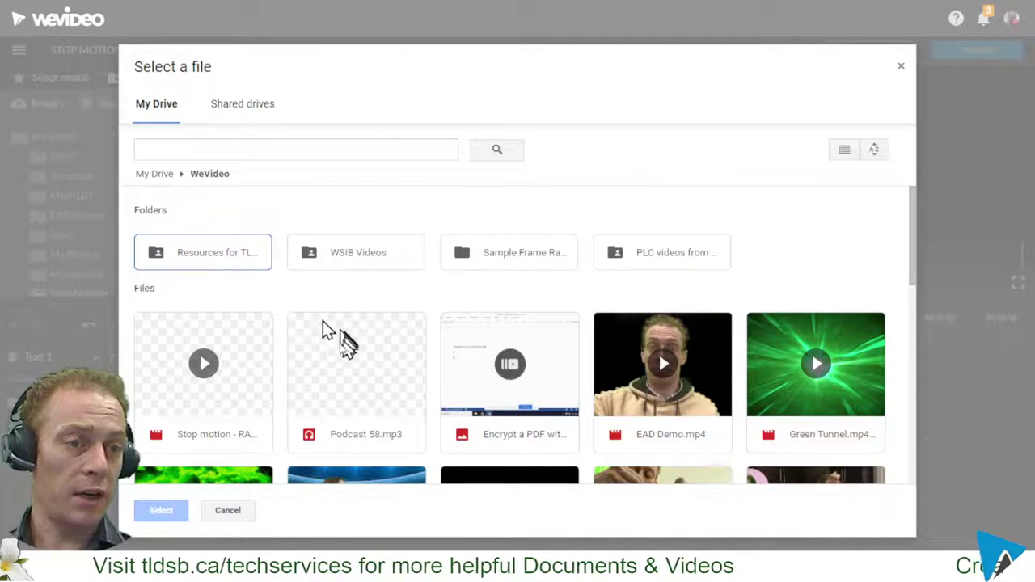
left_click(199, 374)
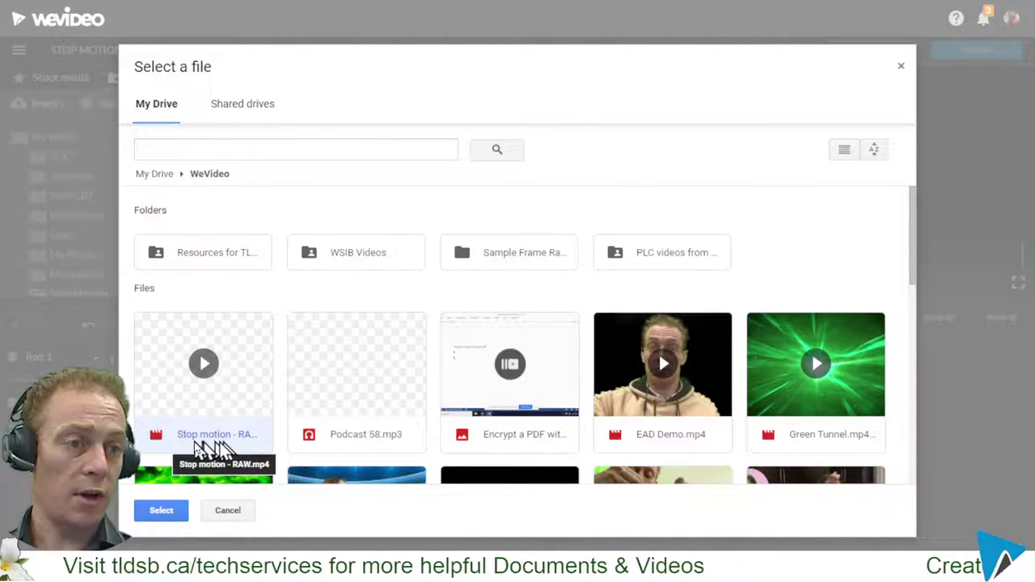
left_click(162, 511)
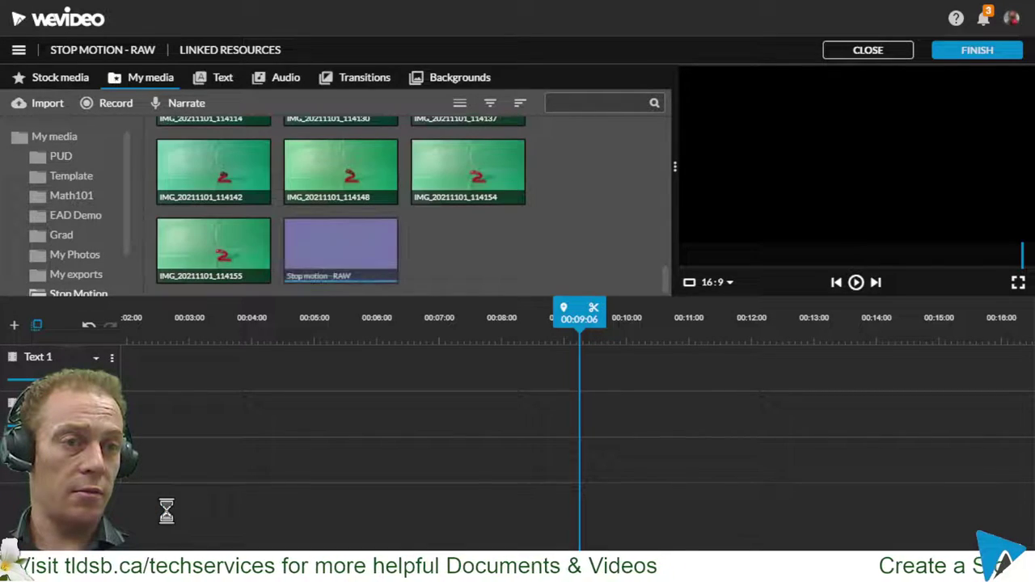
left_click(336, 259)
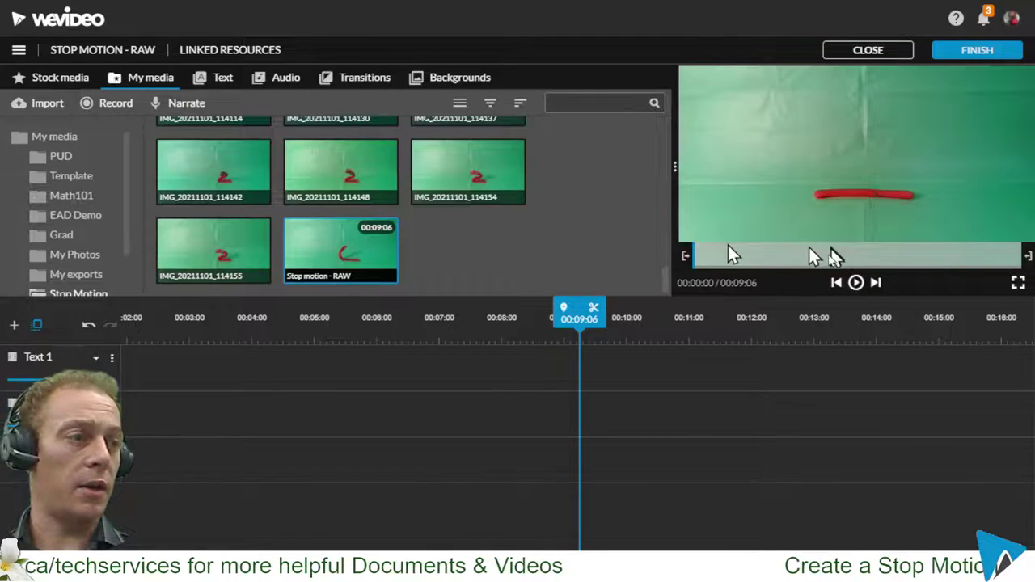
- Preview the imported Stop motion - RAW clip and place it at the start of the Text 1 track
left_click(857, 282)
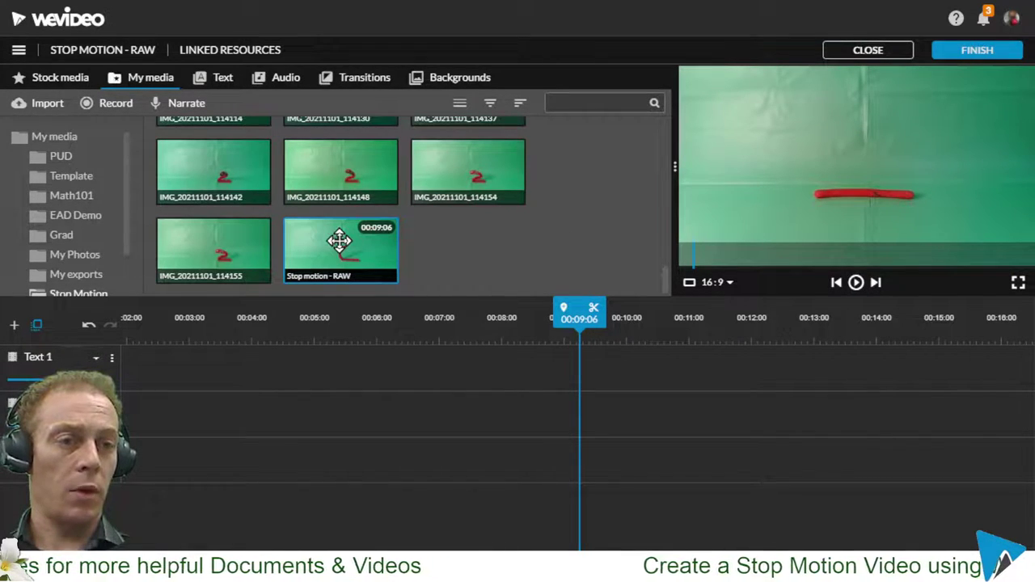
left_click_drag(340, 240, 136, 365)
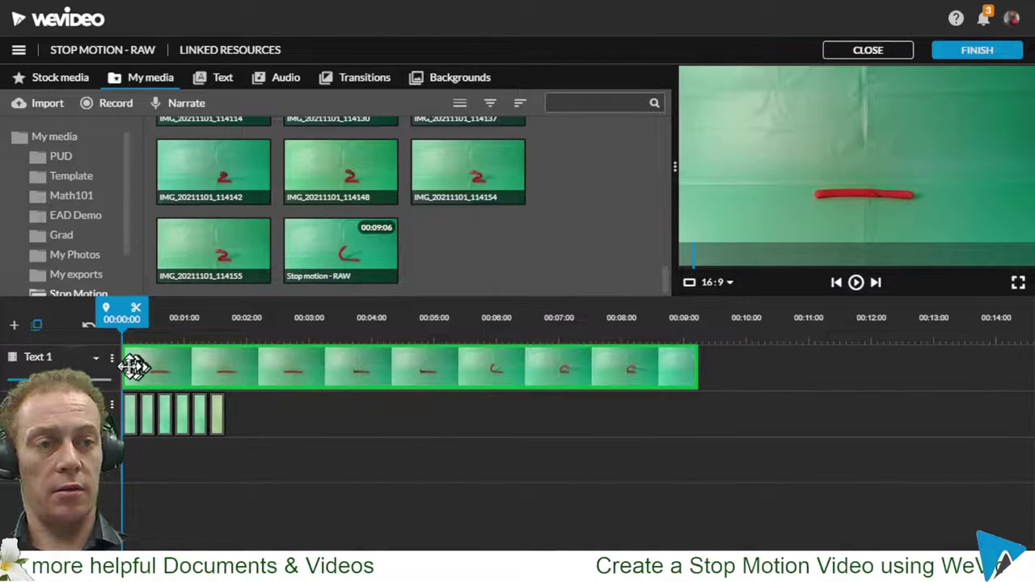
- Delete the remaining photos from the Video 1 track
left_click(282, 411)
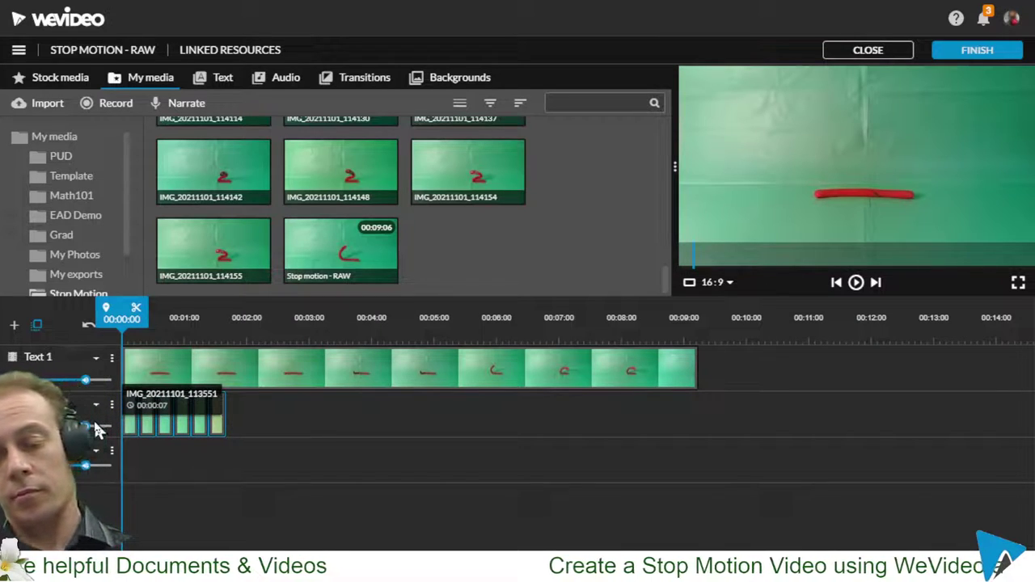
left_click(95, 428)
left_click(96, 428)
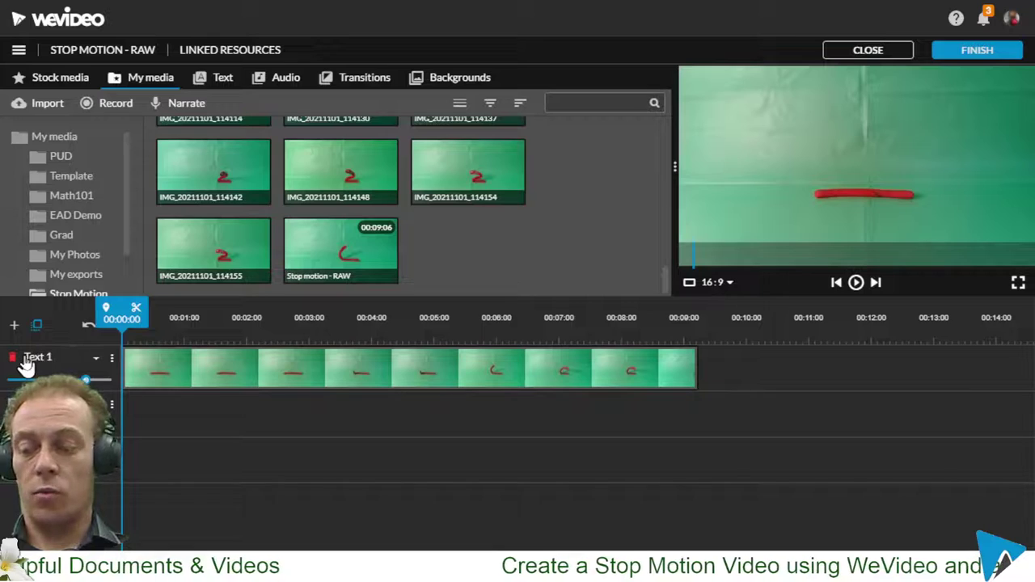
key("ctrl+f")
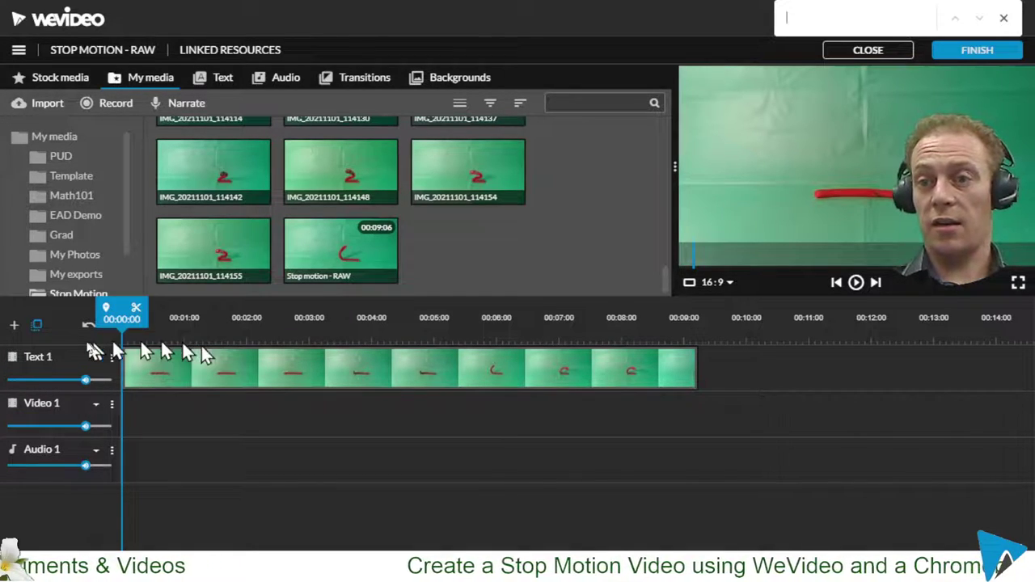
- Add a Video / Text track named "animation"
left_click(15, 325)
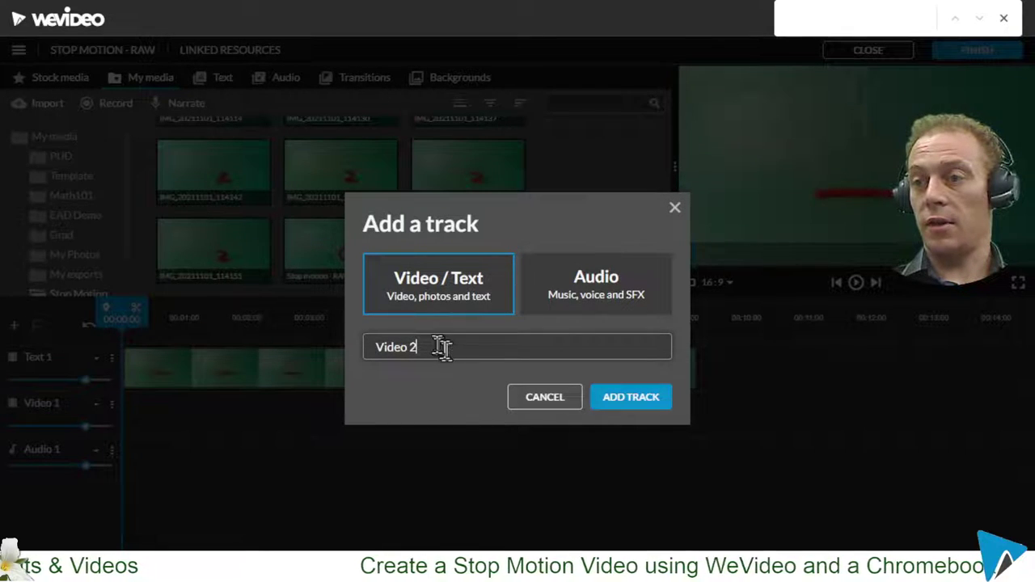
type("animation")
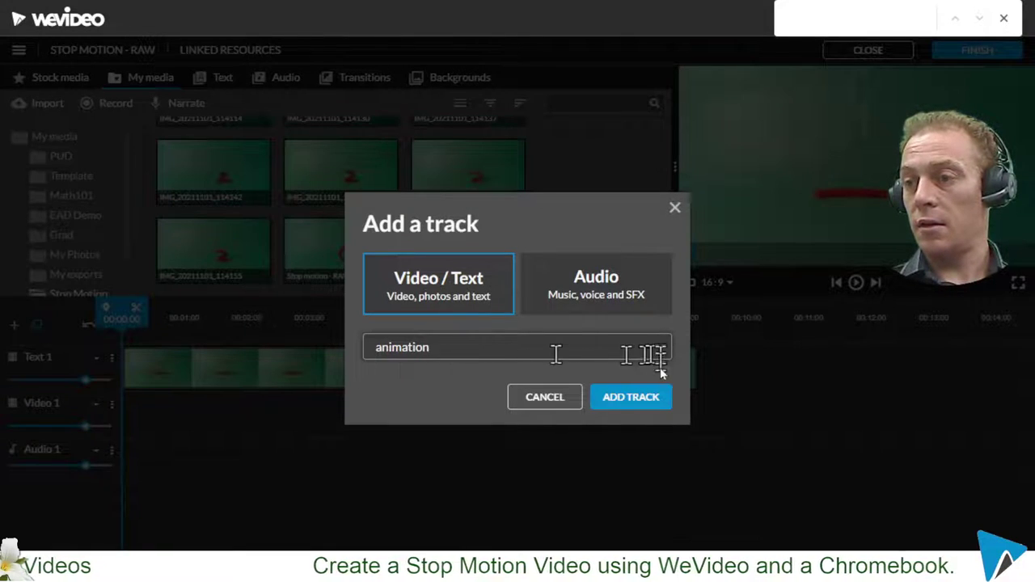
left_click(649, 405)
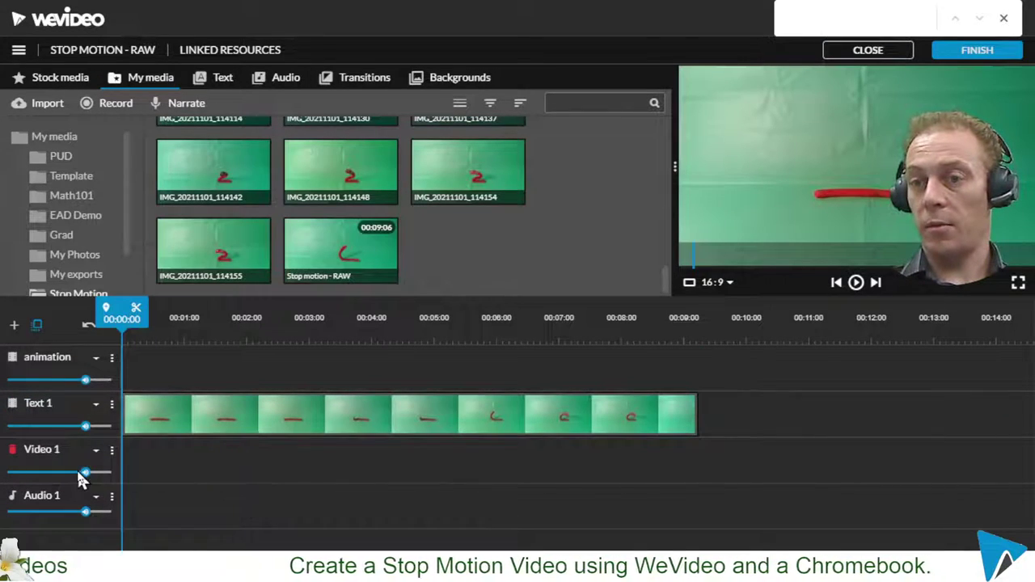
- Move the Stop motion - RAW clip onto the animation track and shift that track down below Text 1
left_click(50, 368)
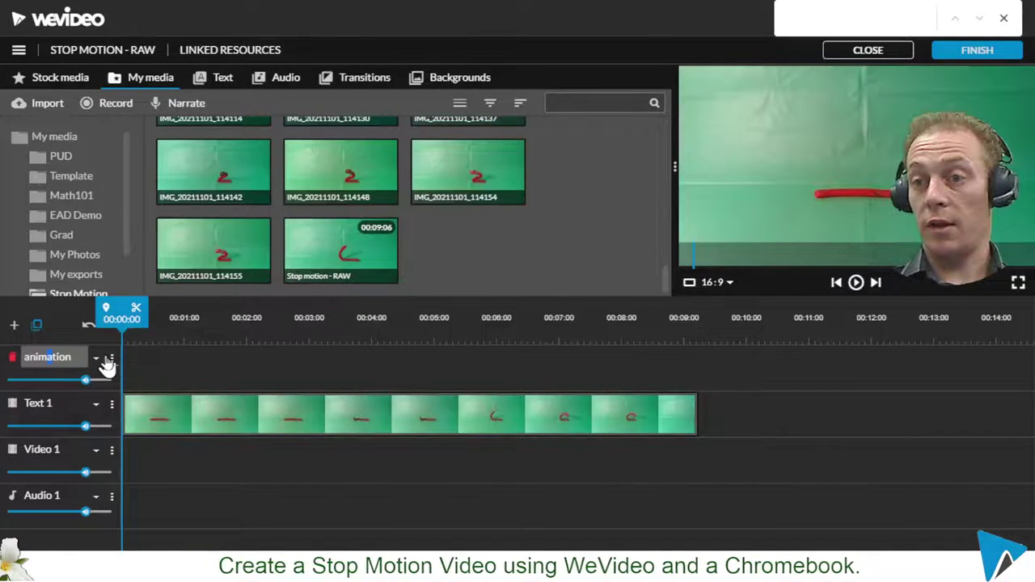
left_click(104, 393)
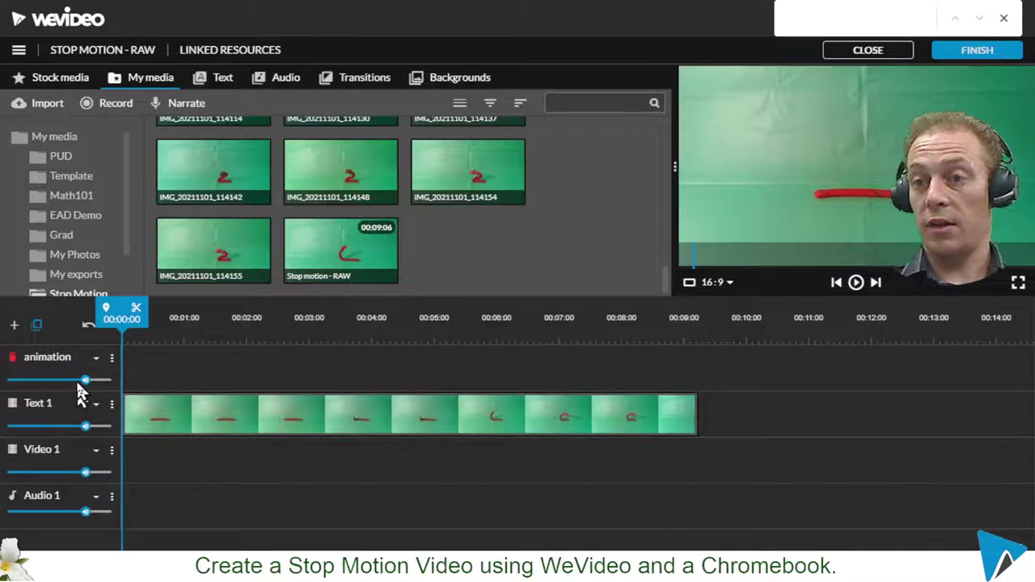
left_click_drag(317, 424, 313, 383)
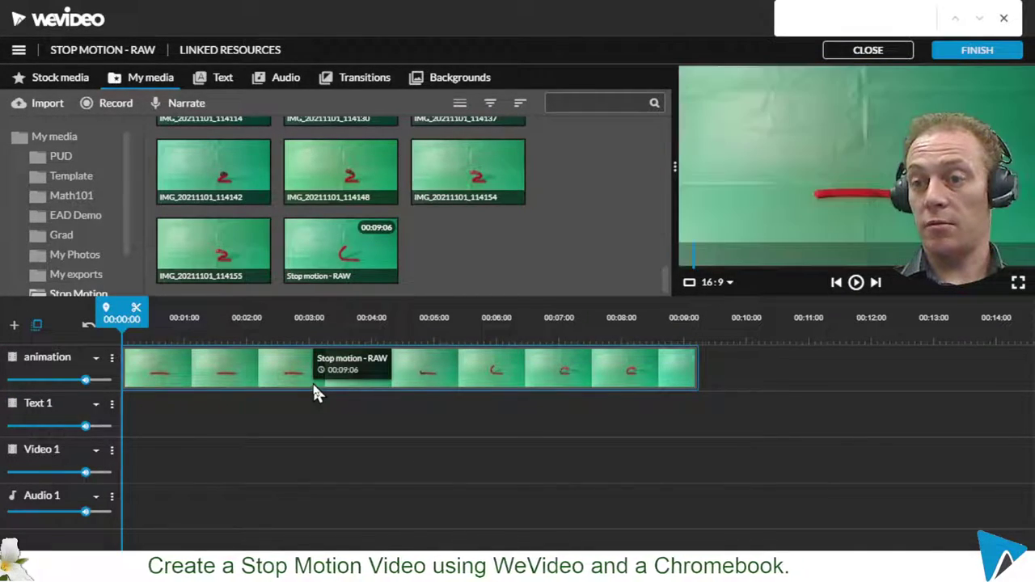
left_click(112, 362)
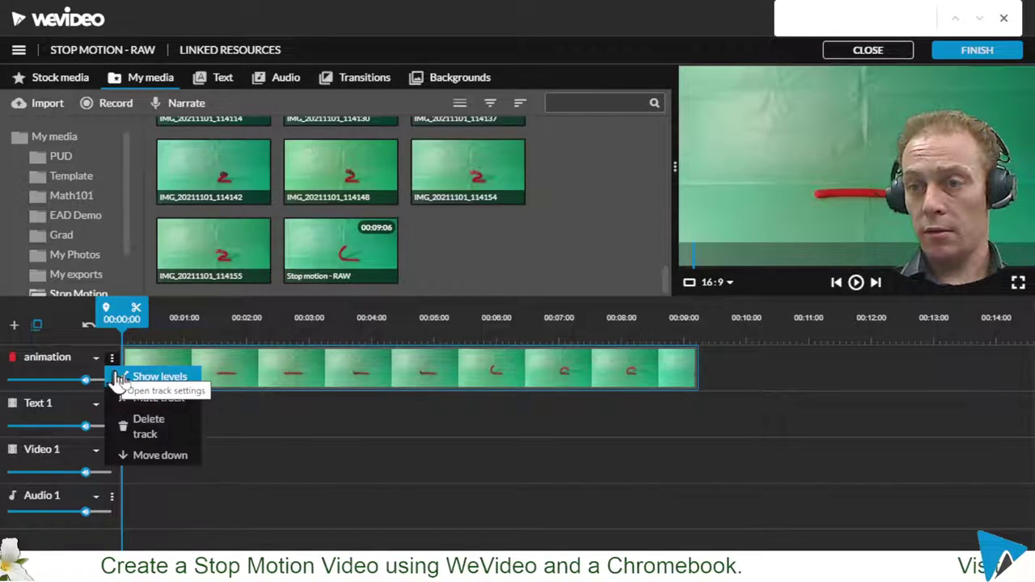
left_click(187, 456)
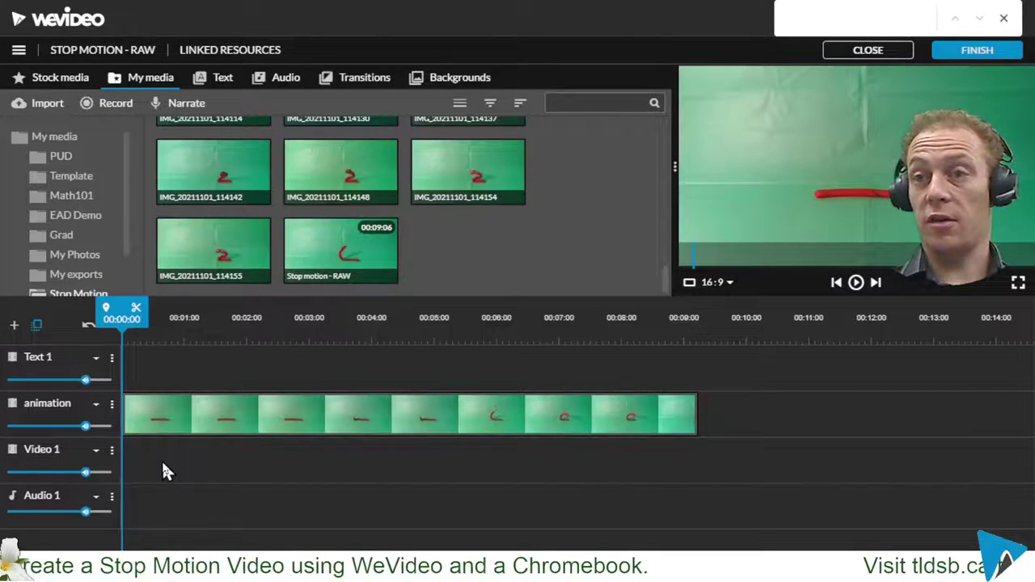
- Place the 26-second "Peaceful summer view of white..." beach stock clip at the start of the Video 1 track
left_click(60, 78)
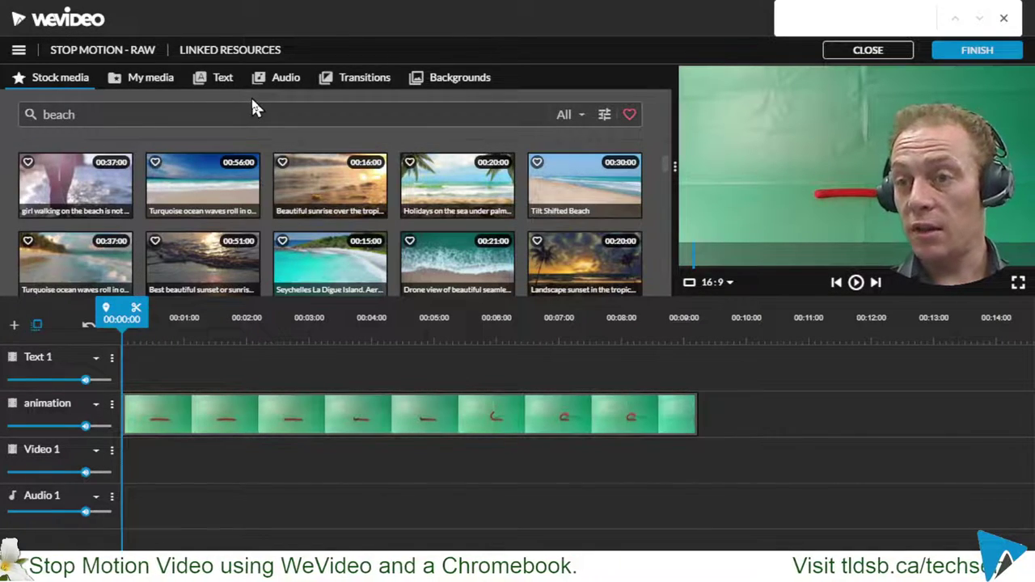
scroll(404, 208, "down", 2)
scroll(404, 214, "down", 8)
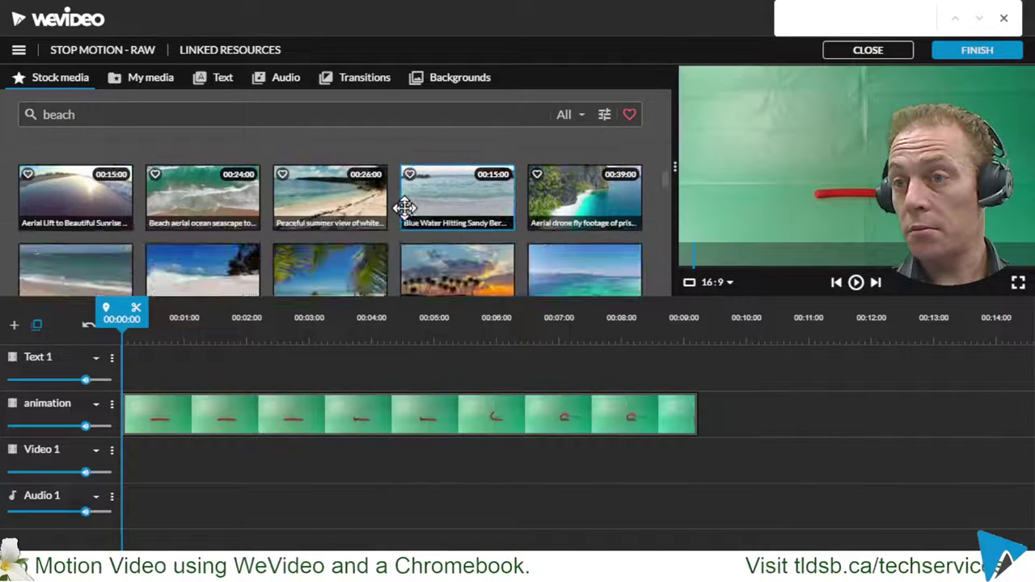
left_click(358, 202)
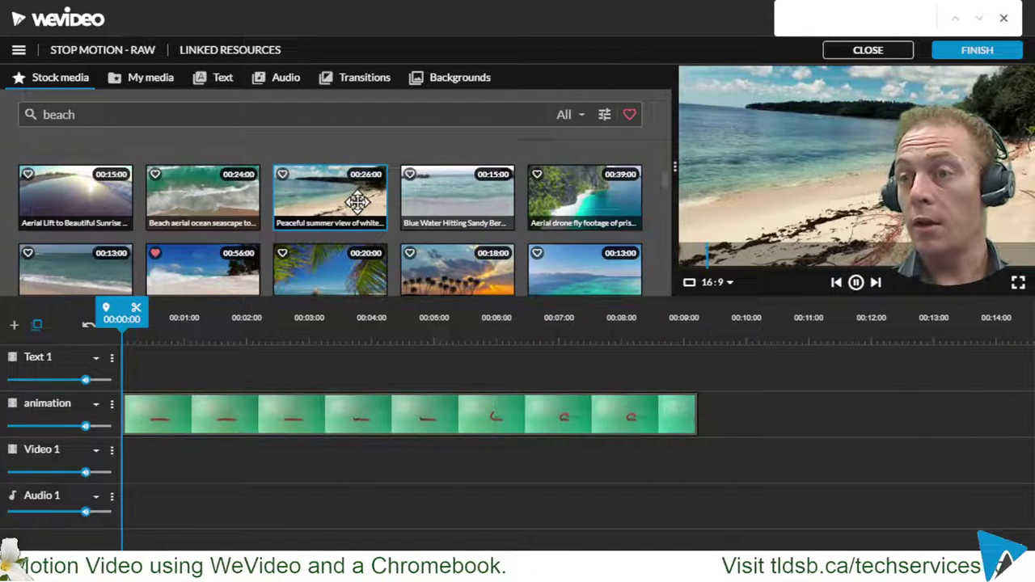
left_click_drag(358, 202, 146, 476)
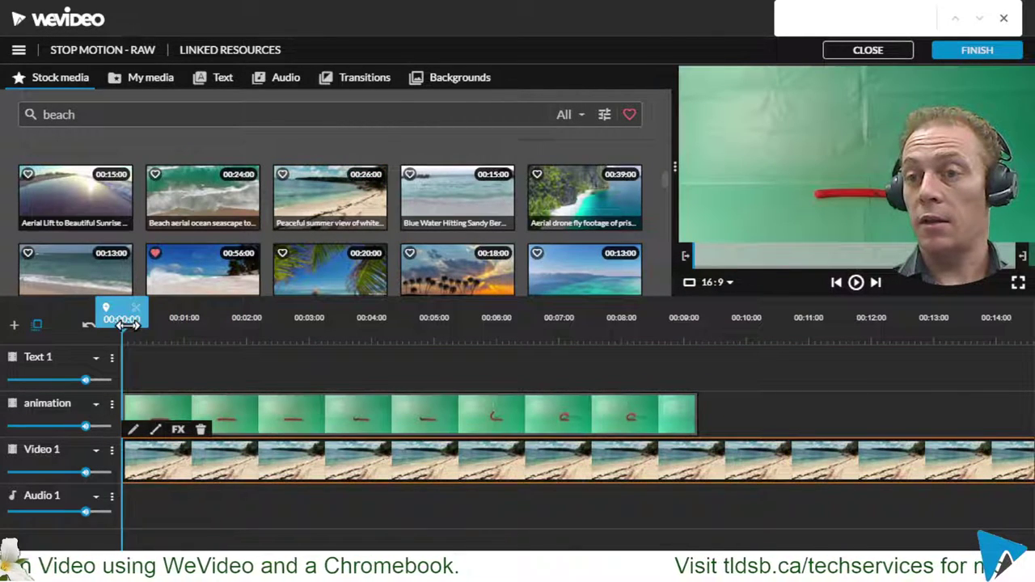
- Play the timeline from about one second to check how the animation clip overlays the beach footage
left_click_drag(125, 322, 191, 323)
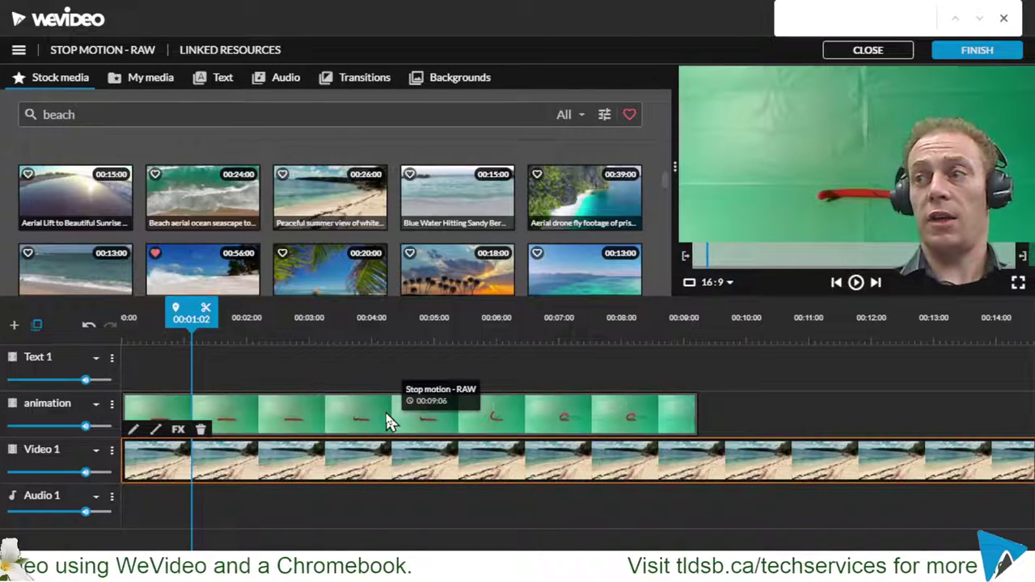
left_click(855, 283)
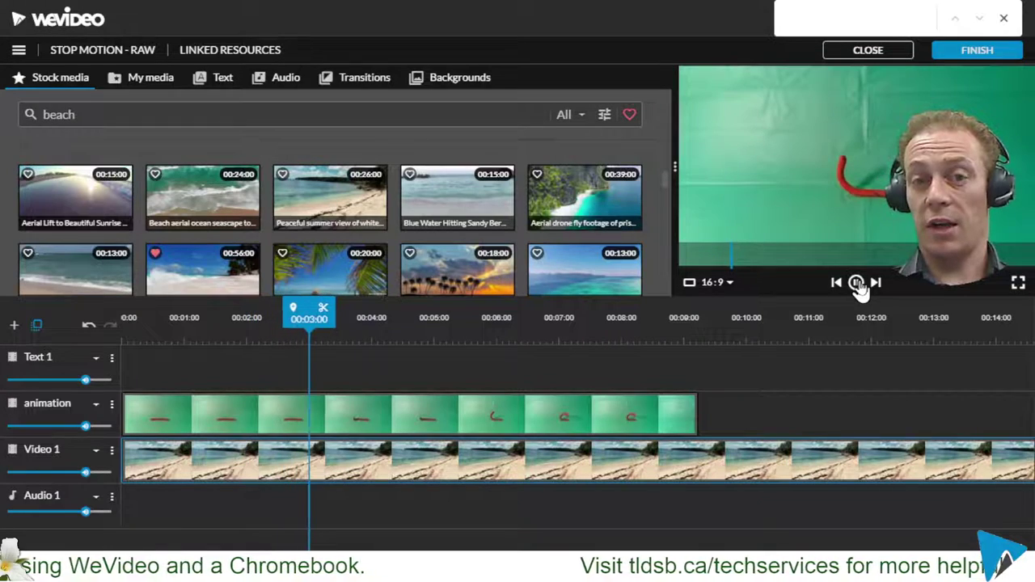
left_click(856, 283)
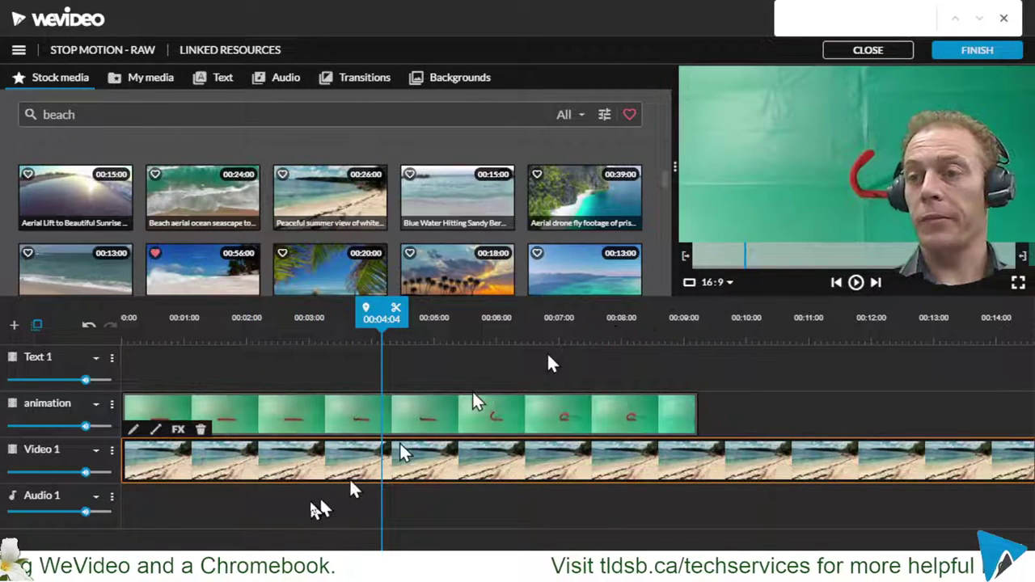
- Key out the green background of the Stop motion - RAW clip with color 439575 and play back the result
double_click(295, 410)
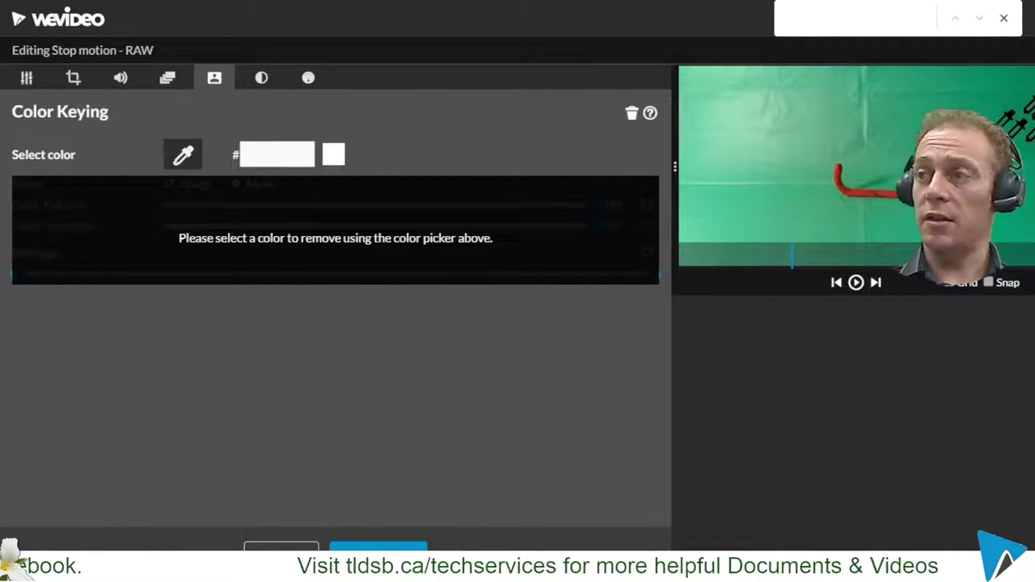
left_click(860, 160)
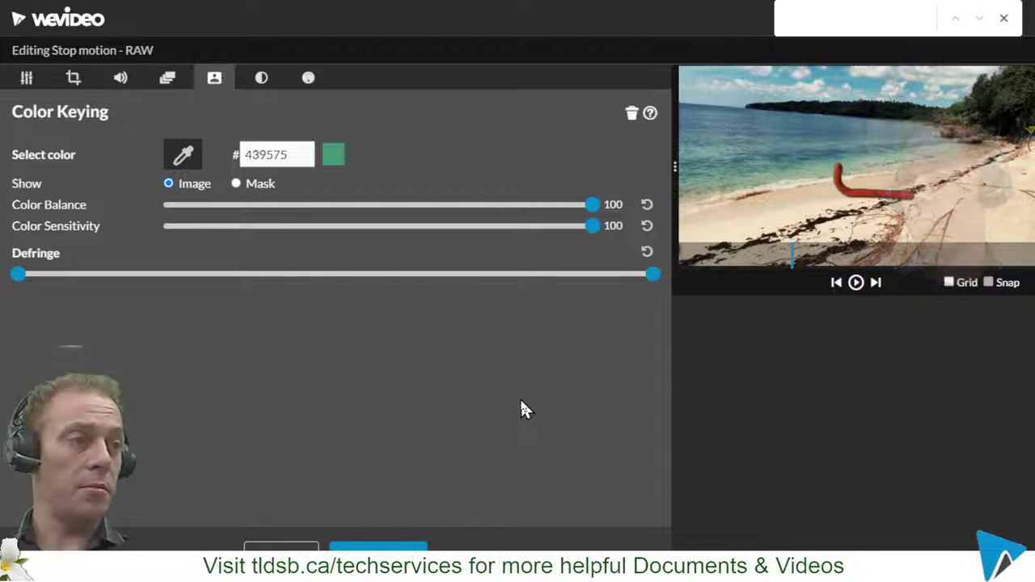
left_click(856, 285)
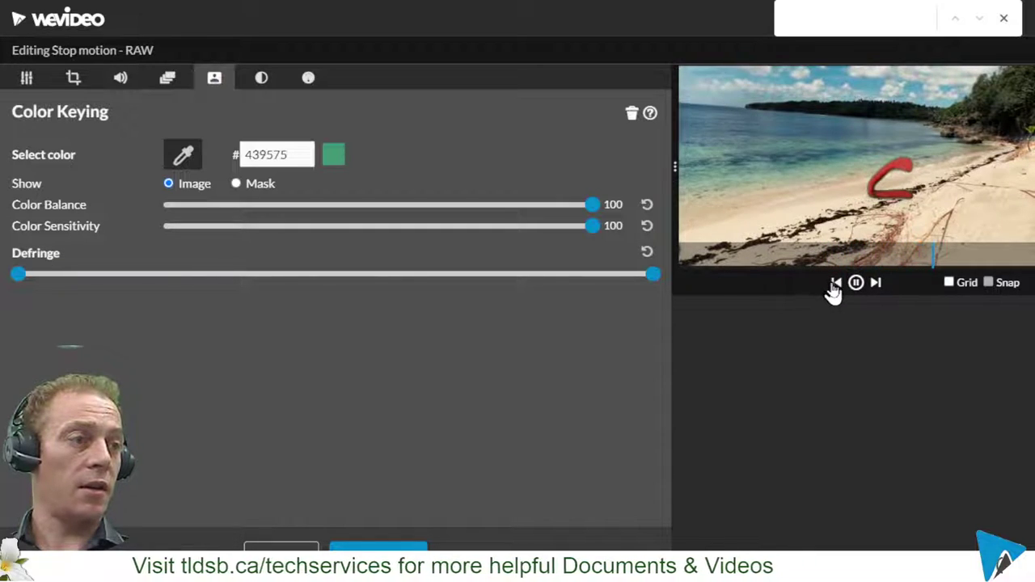
left_click(752, 263)
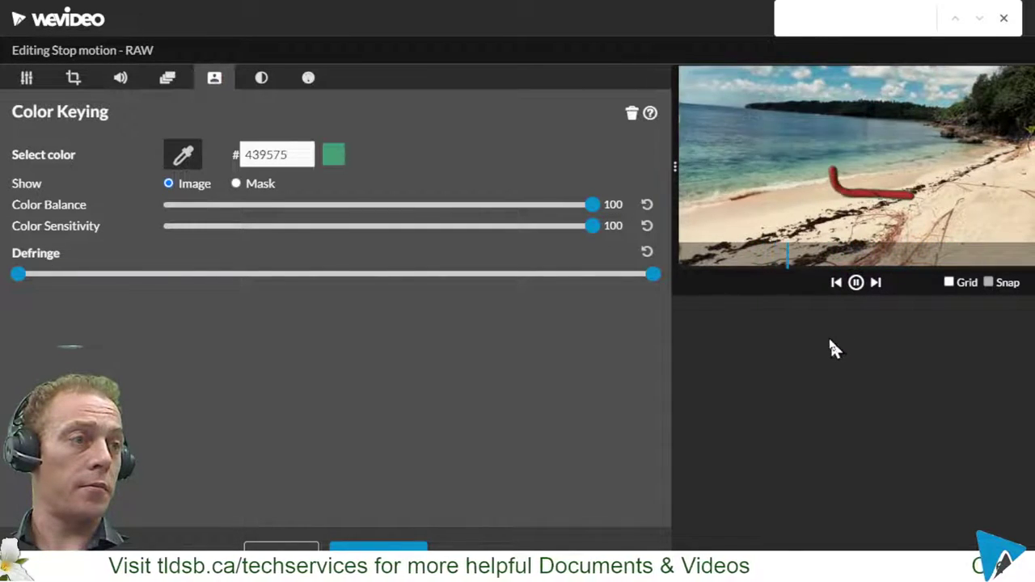
left_click(702, 255)
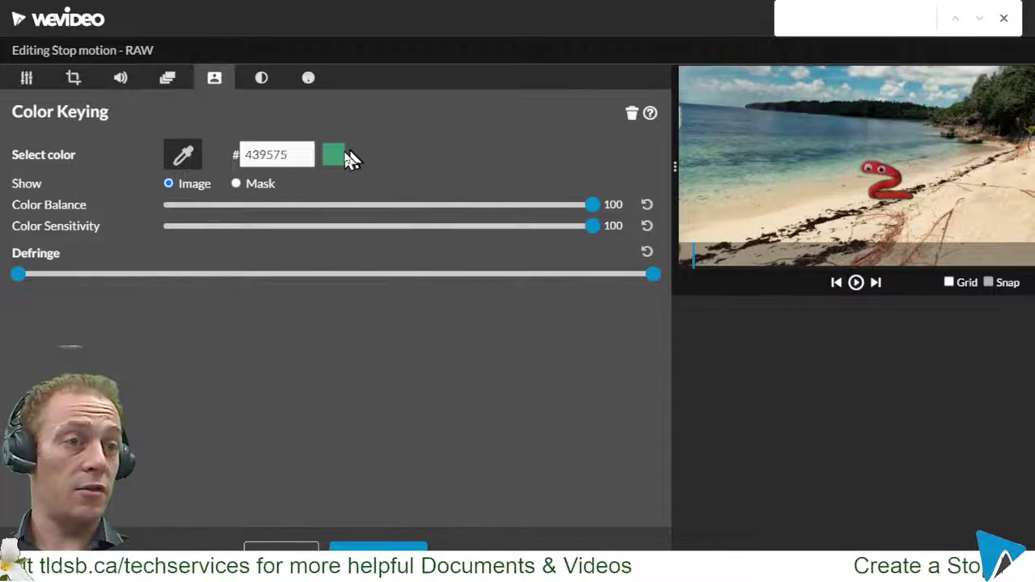
- Replace the color key with the lighter green 8fb499, raise the lower Defringe limit to about one third, and save the clip changes
left_click(629, 115)
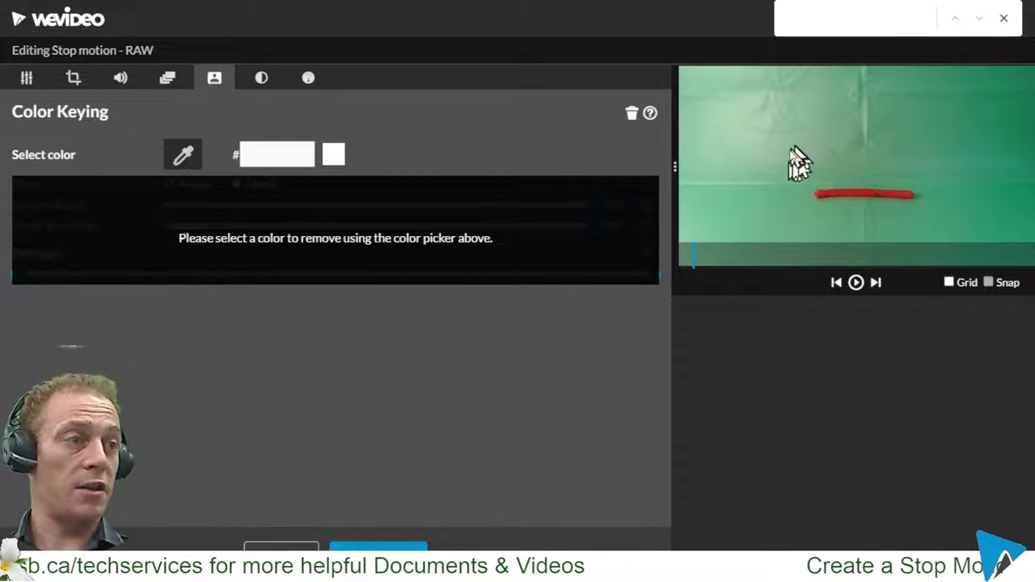
left_click(184, 155)
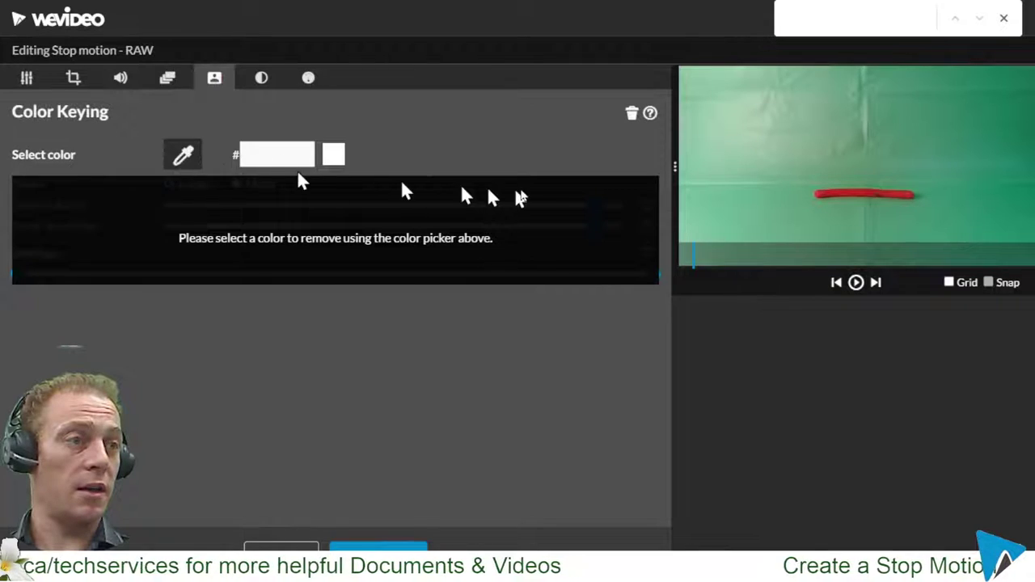
left_click(797, 141)
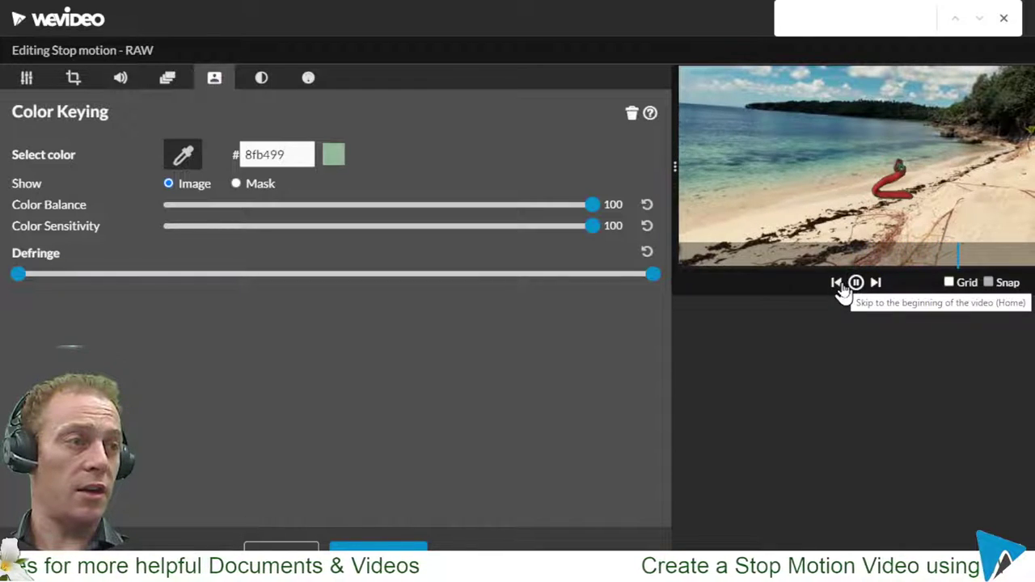
left_click(838, 283)
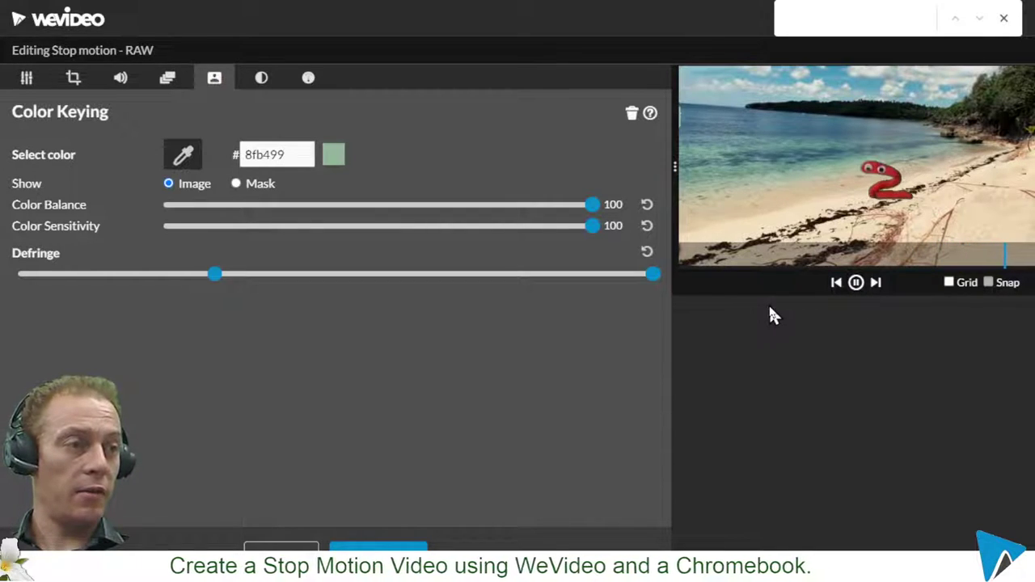
left_click(374, 550)
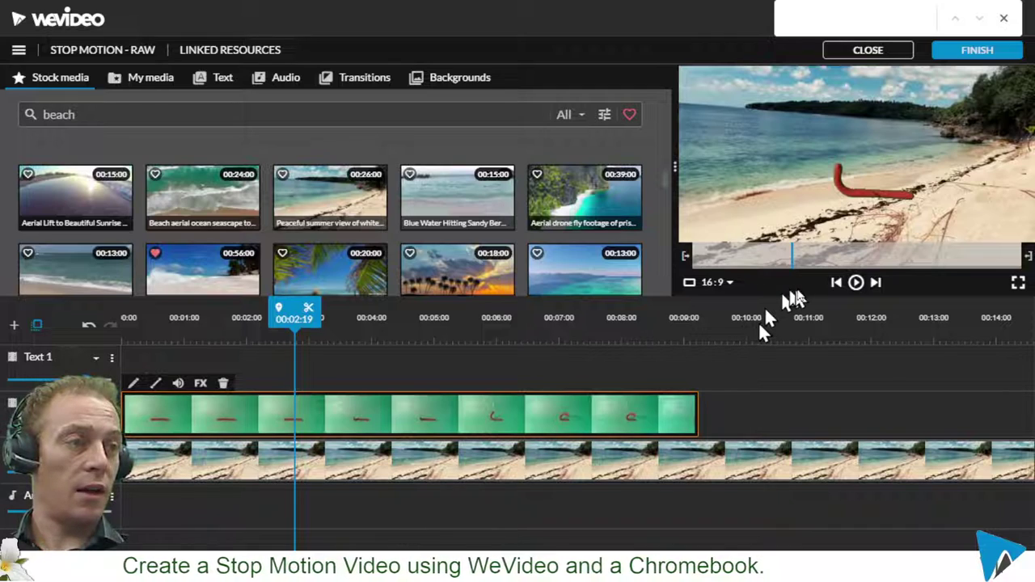
- Play back the composite and split the beach clip on Video 1 at 00:09:13, just past the end of the animation clip
left_click(857, 290)
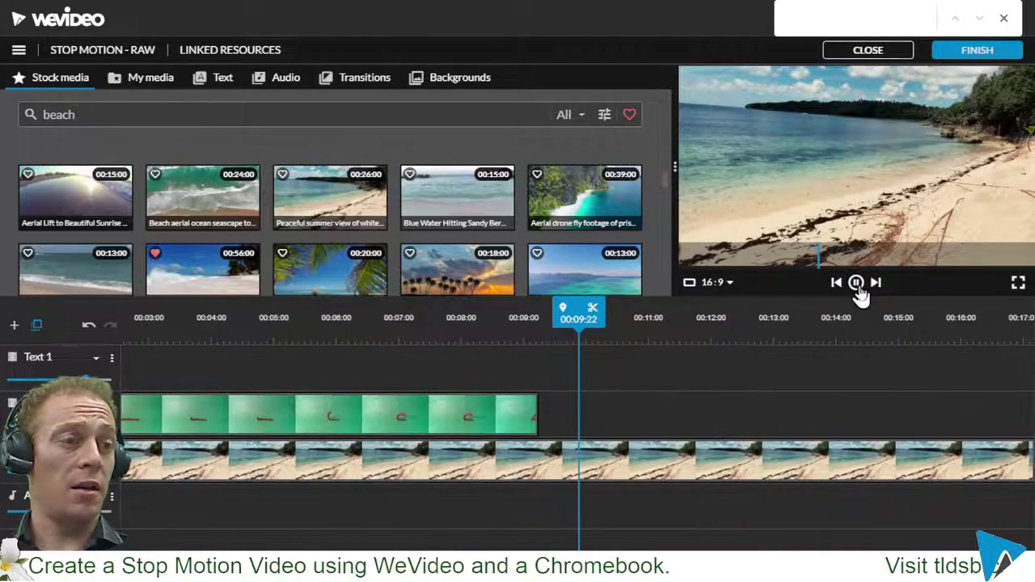
left_click(857, 286)
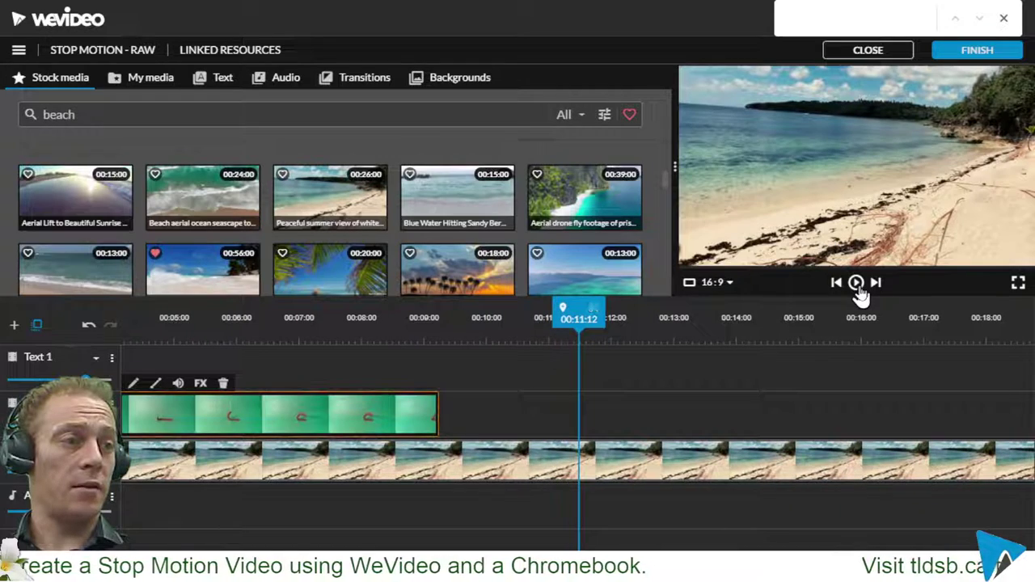
left_click_drag(584, 319, 451, 321)
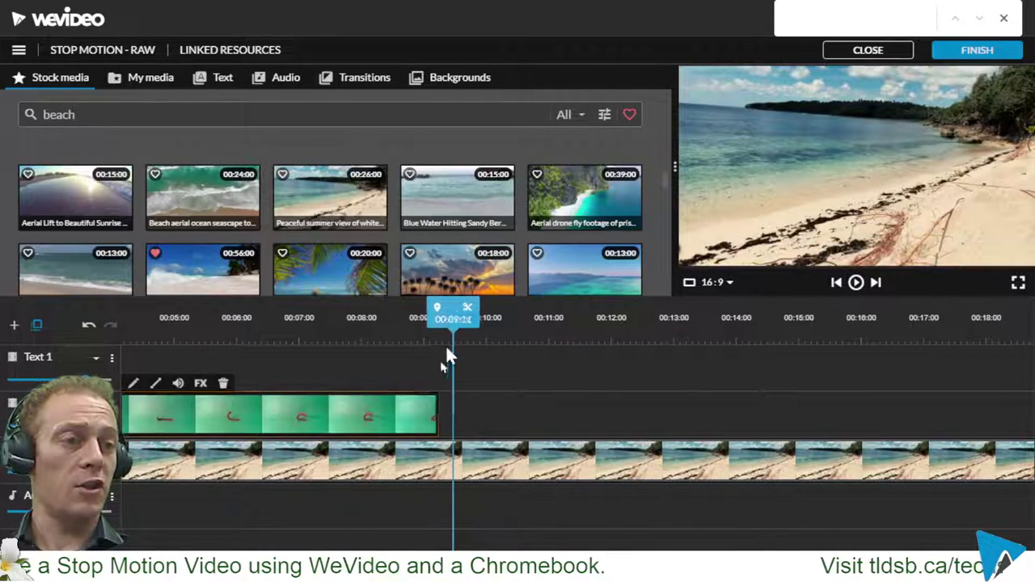
left_click(457, 470)
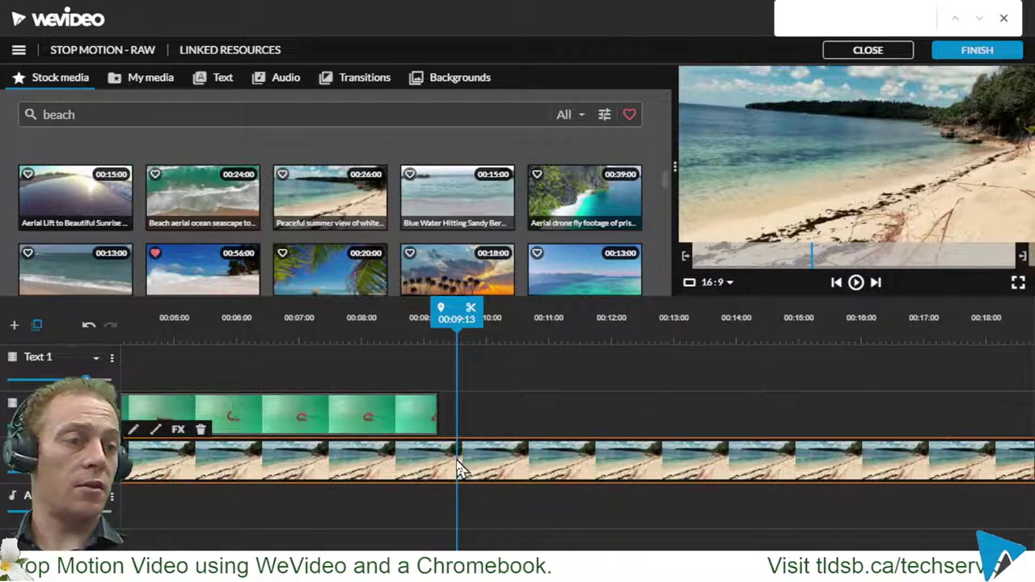
left_click(472, 312)
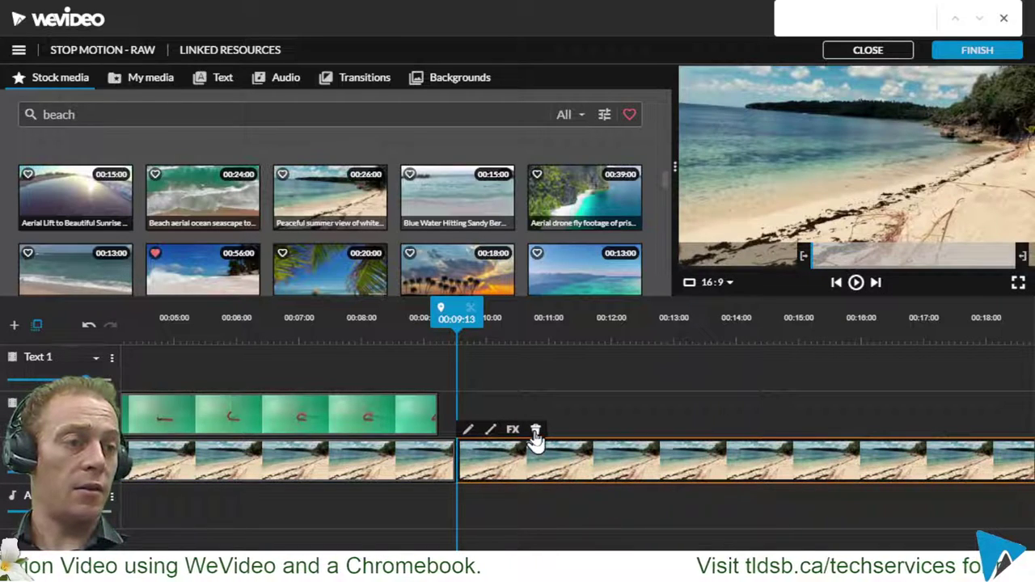
- Delete the leftover beach segment after the split and trim the remaining beach clip to end at 00:09:06, flush with the animation clip
left_click(535, 429)
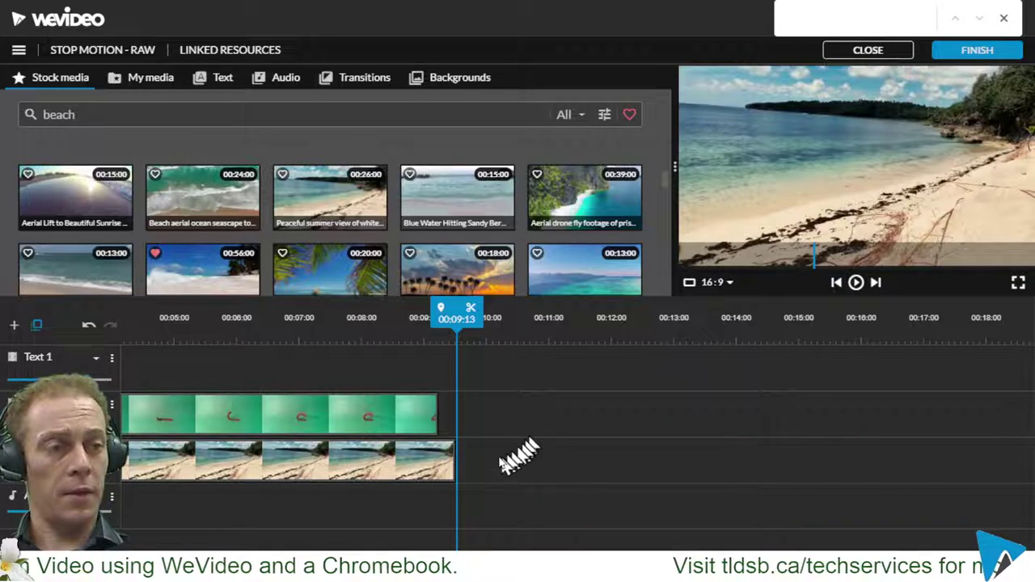
left_click(424, 464)
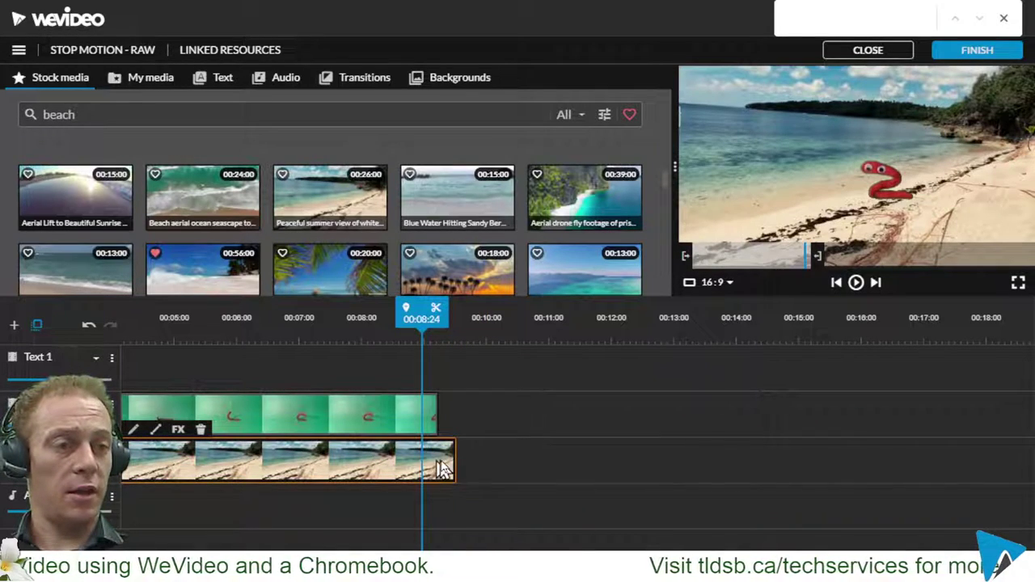
mouse_move(452, 459)
left_mouse_down()
mouse_move(443, 468)
mouse_move(440, 456)
left_mouse_up()
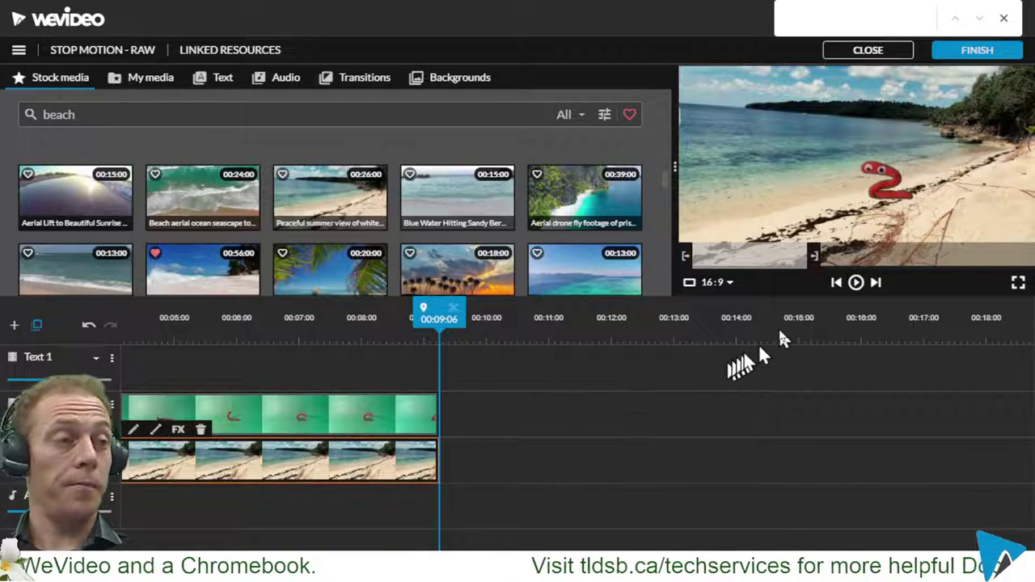
left_click(835, 284)
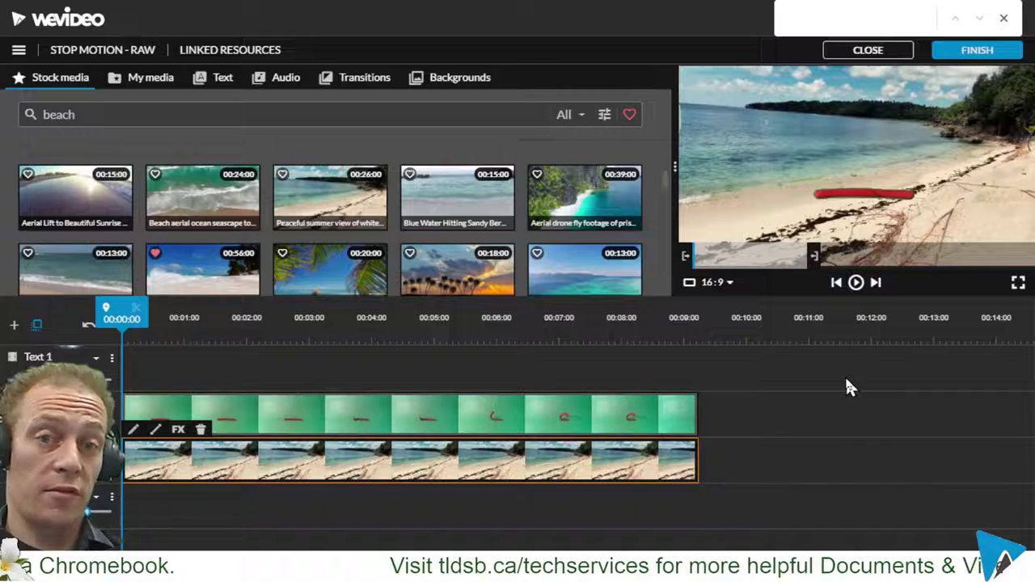
- Open the Stop motion - RAW clip for editing and move its image to position x 518, y 245 over the sand
double_click(407, 408)
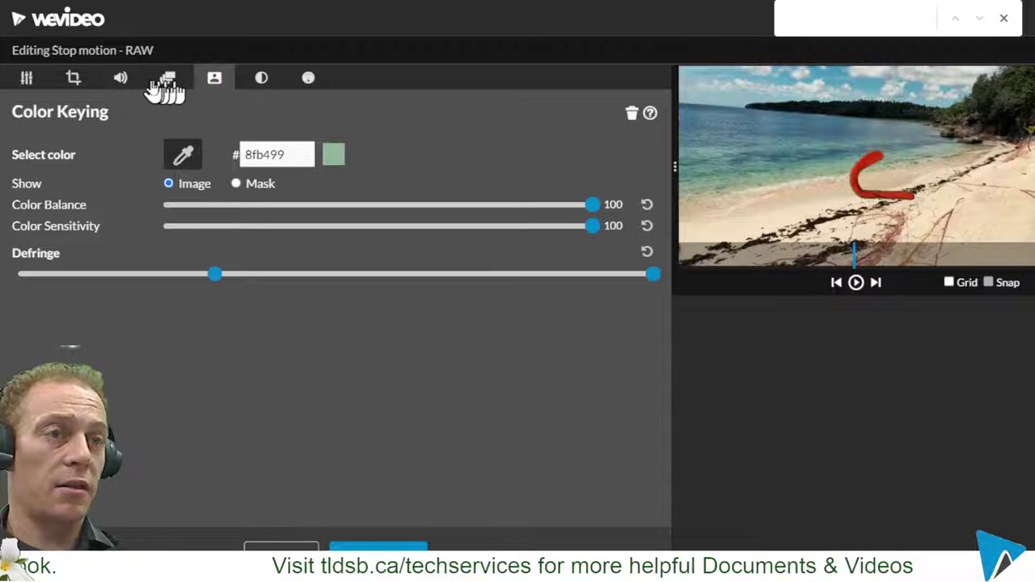
left_click(72, 79)
left_click(28, 77)
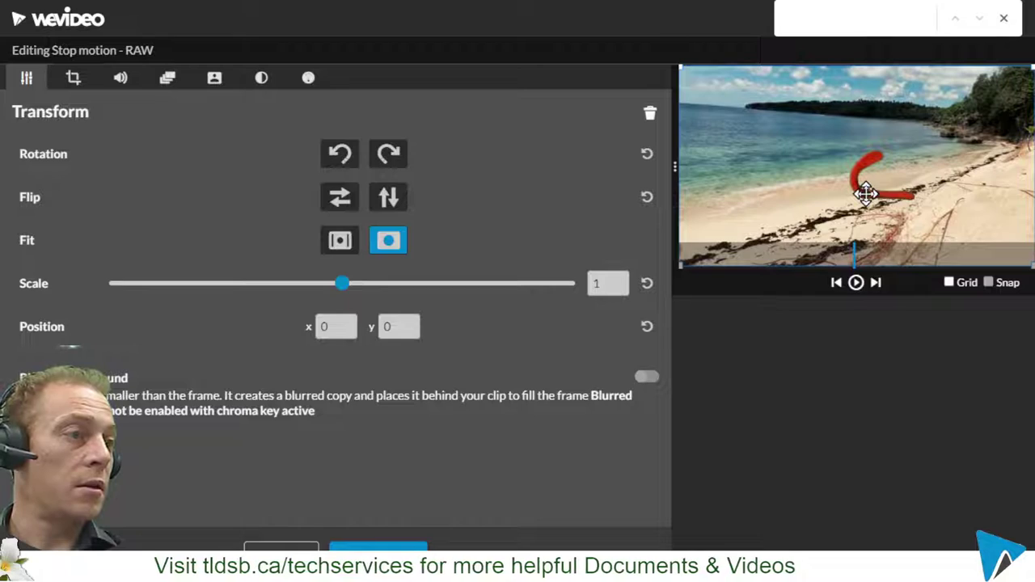
left_click_drag(866, 192, 961, 237)
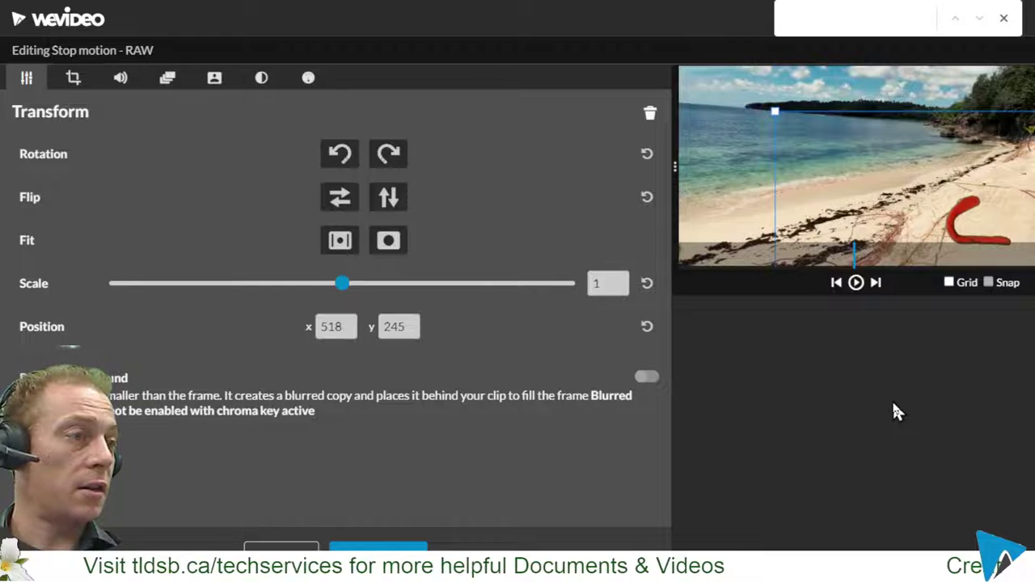
- Crop the Stop motion - RAW clip by 376 from the left and 87 from the top, and save the clip changes
left_click(837, 285)
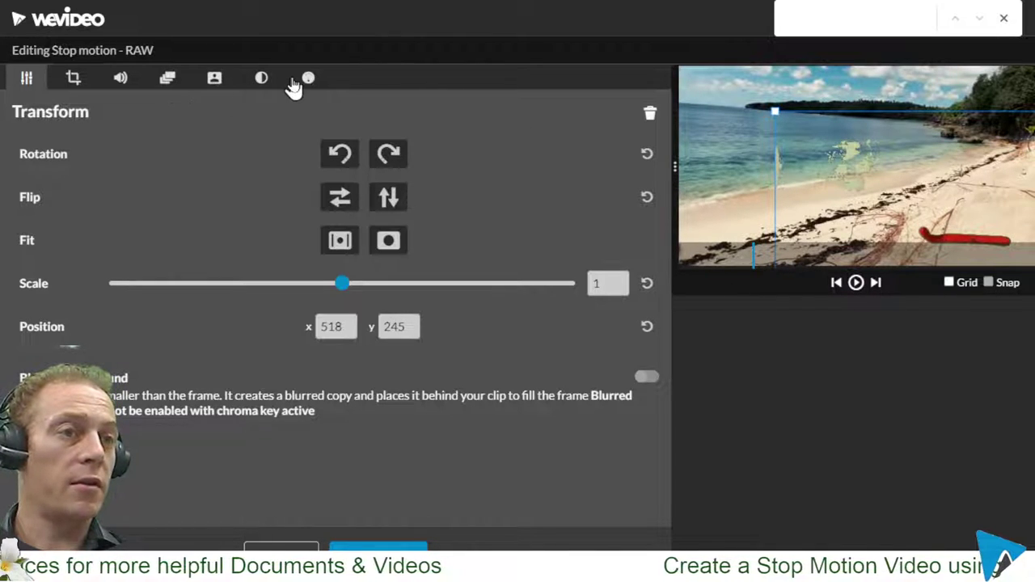
left_click(71, 81)
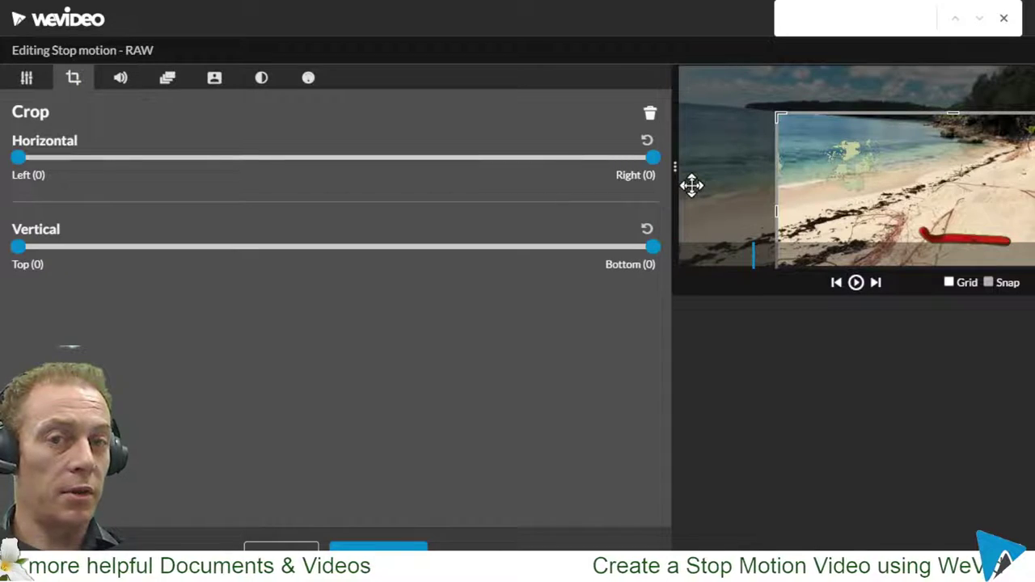
left_click_drag(780, 118, 879, 137)
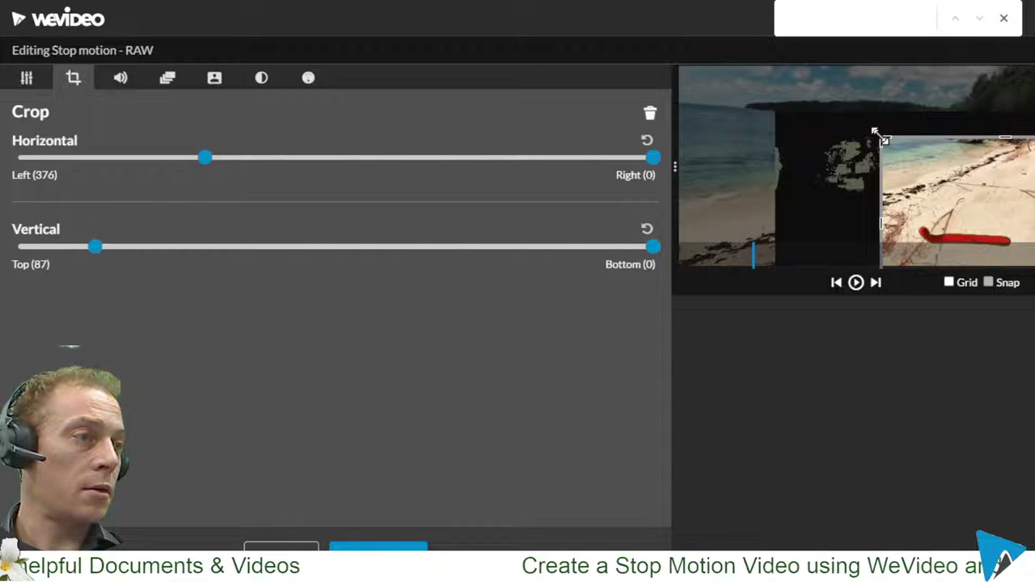
left_click(372, 549)
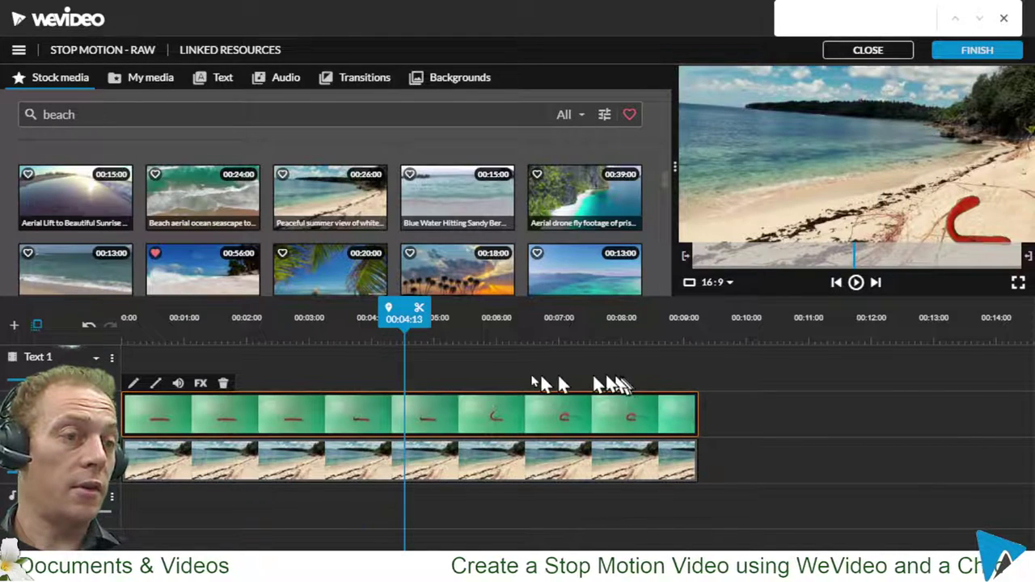
- Play back the repositioned composite from the start and dismiss the browser's find bar
left_click(835, 284)
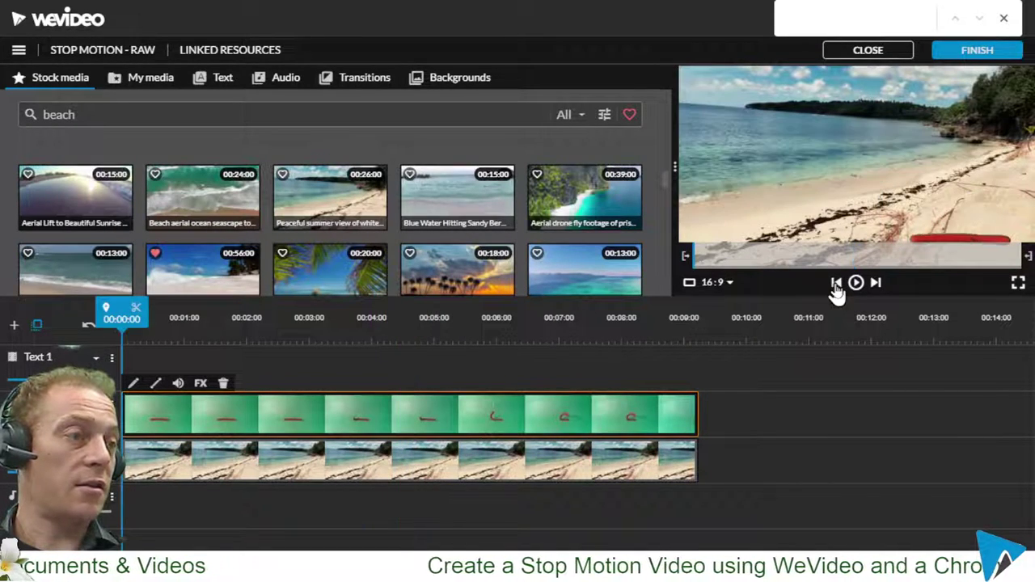
left_click(857, 284)
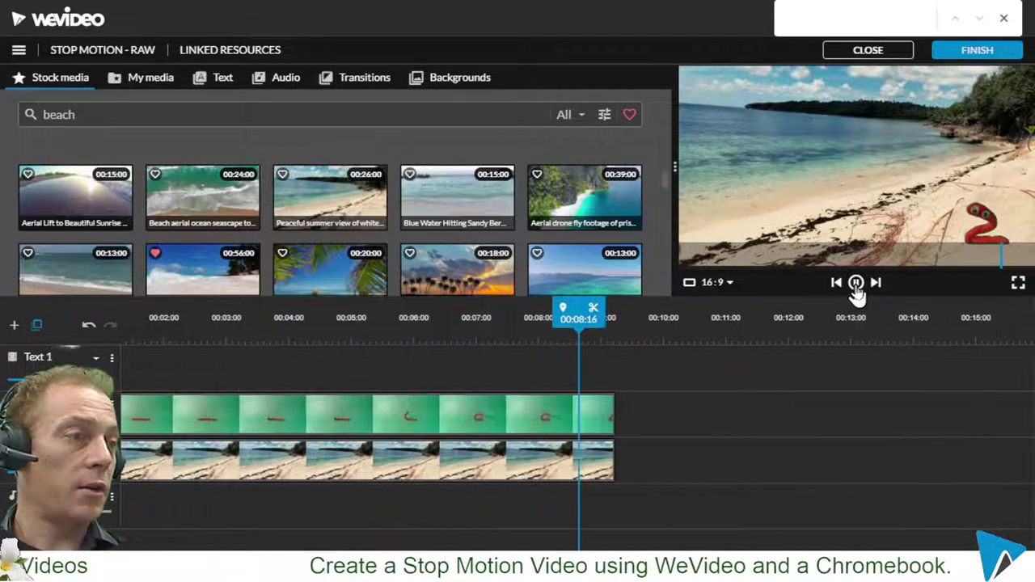
left_click(855, 283)
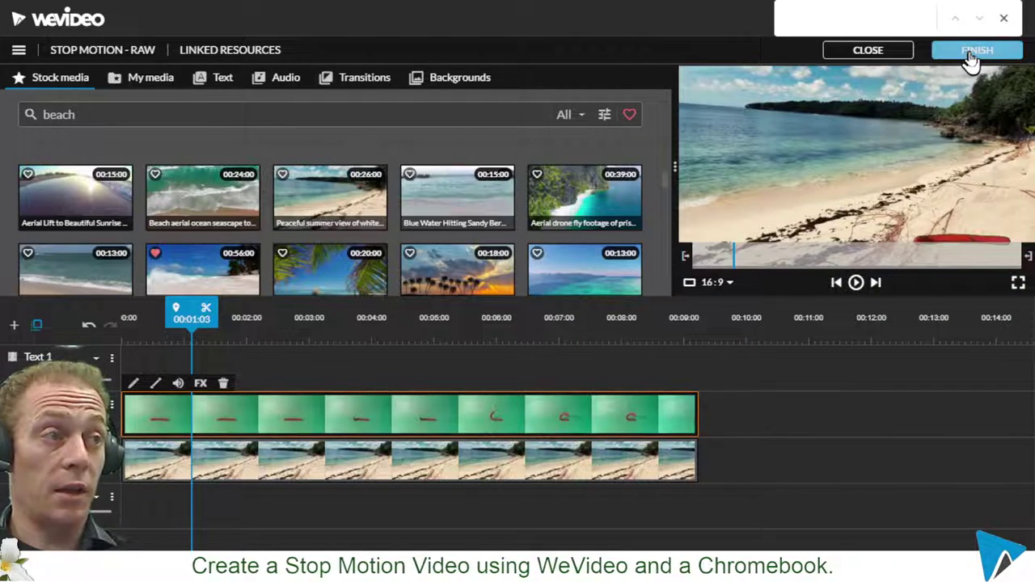
left_click(1003, 18)
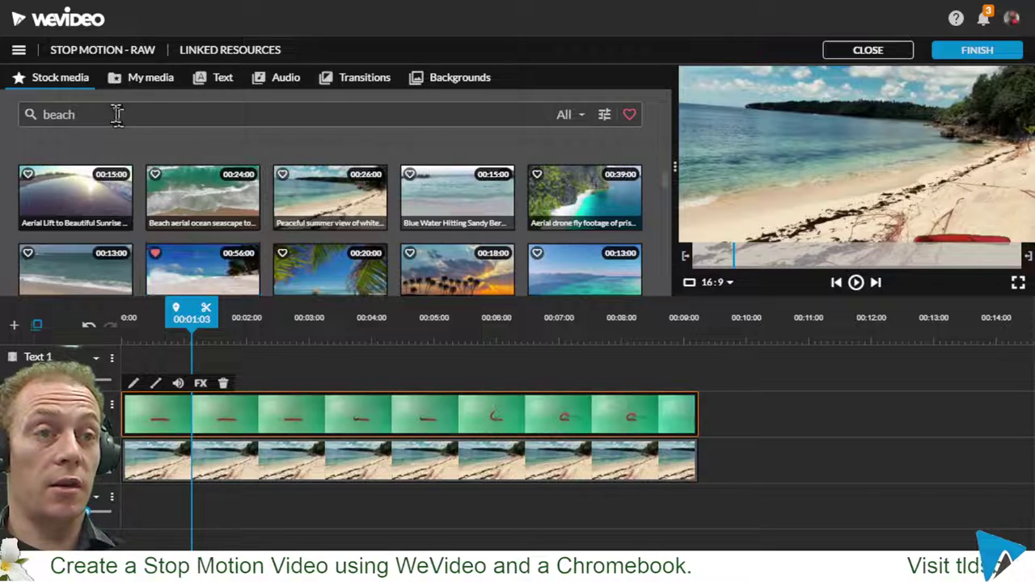
left_click(218, 80)
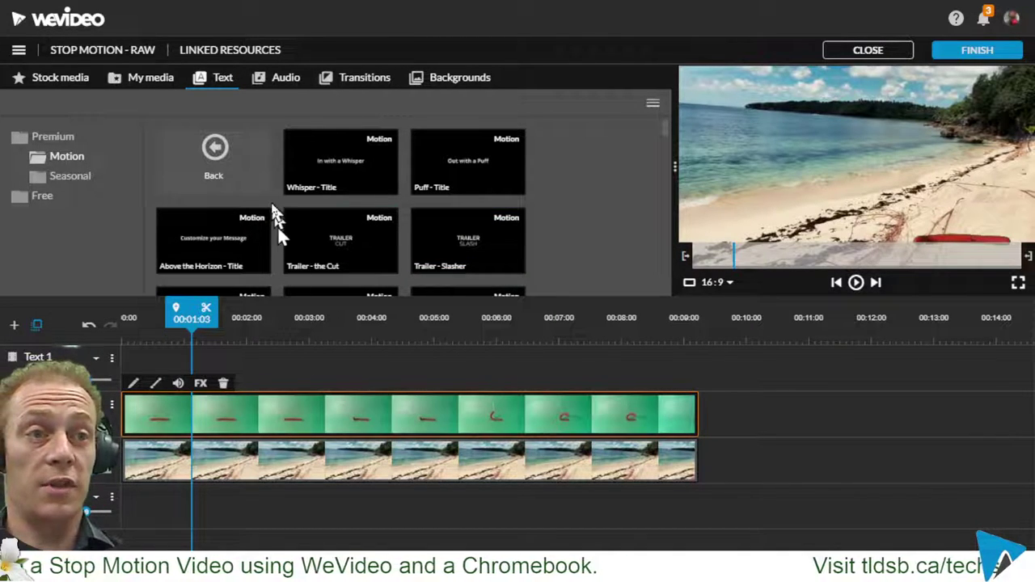
left_click(153, 81)
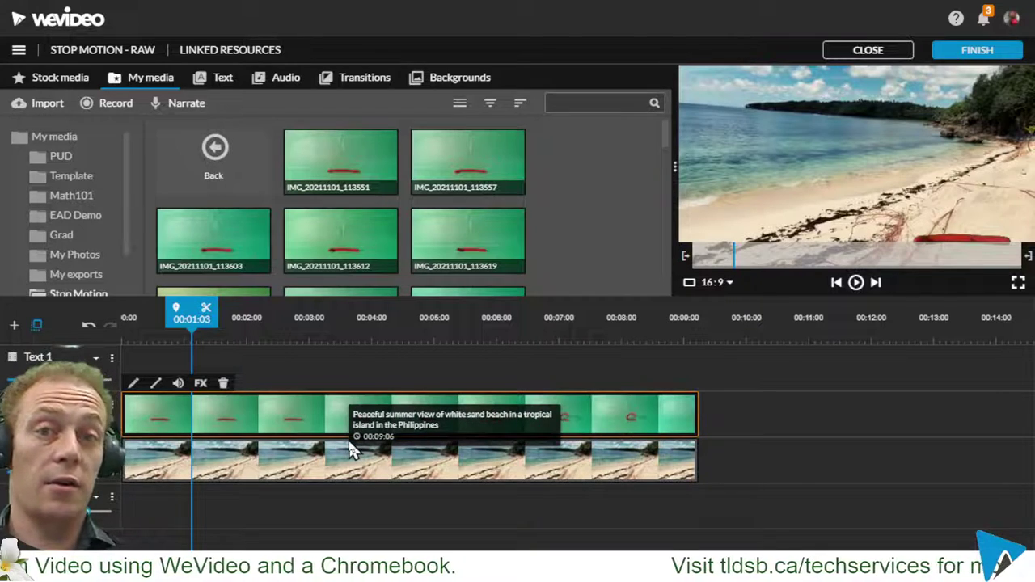
left_click(352, 93)
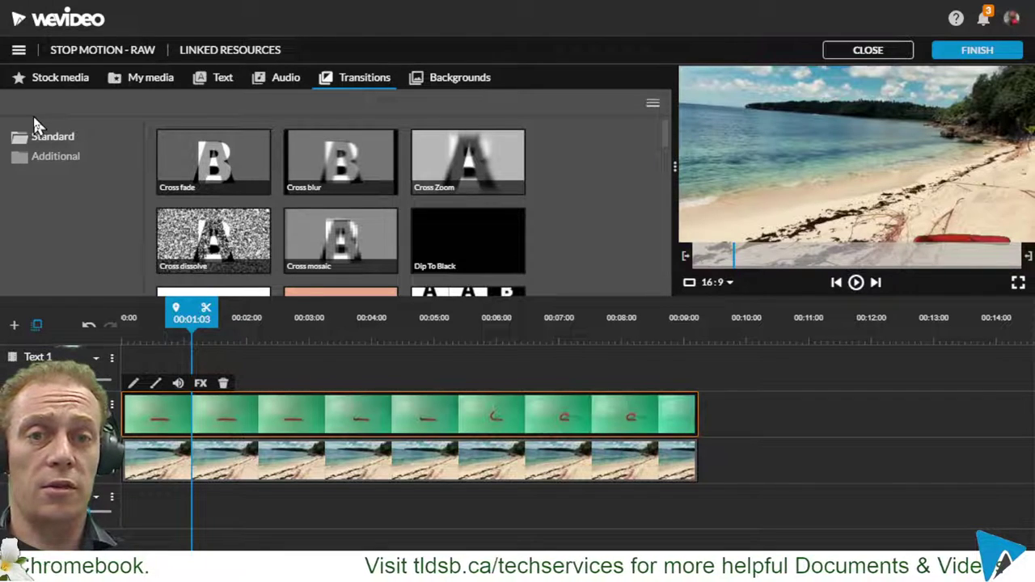
left_click(139, 79)
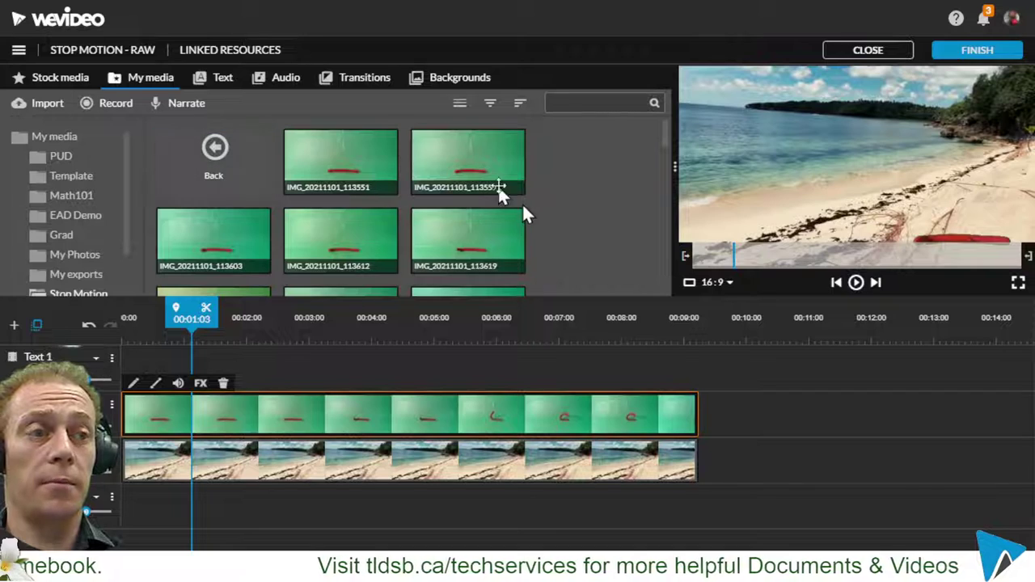
left_click_drag(444, 241, 243, 429)
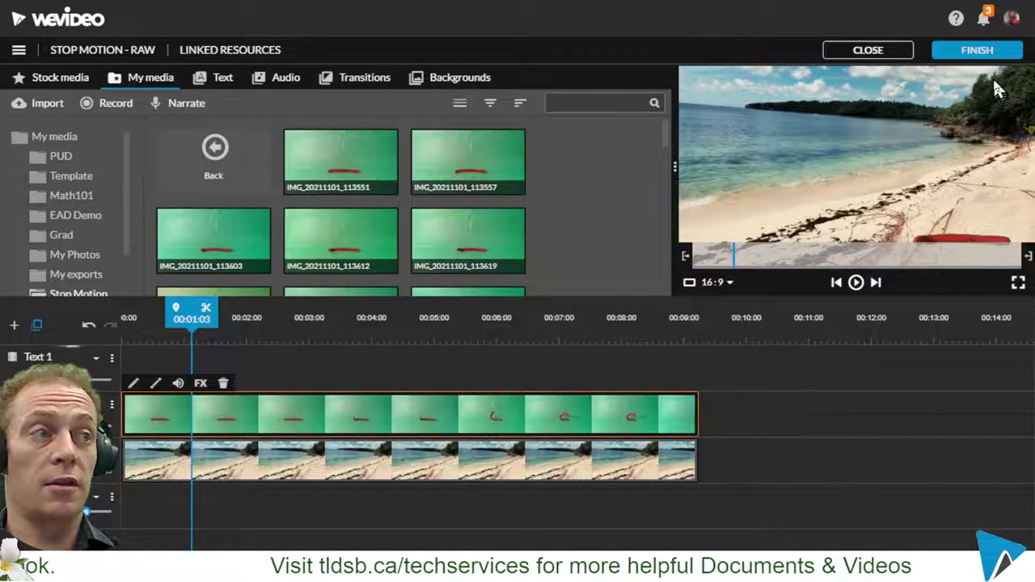